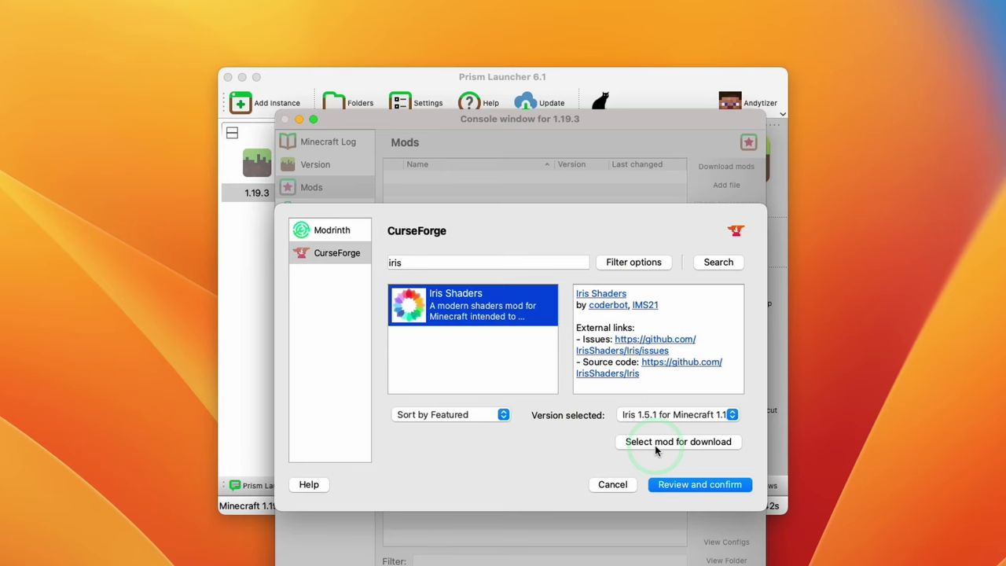
# Queue the Iris Shaders mod from CurseForge for download into the 1.19.3 instance.
pyautogui.click(651, 446)
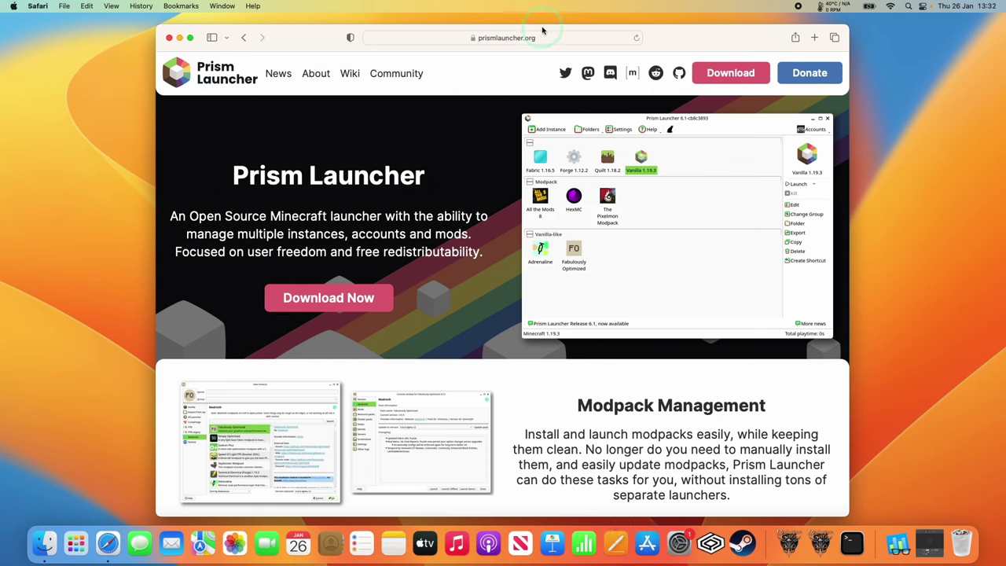
# Go to the prismlauncher.org download page and show the macOS download options.
pyautogui.click(500, 39)
pyautogui.click(308, 94)
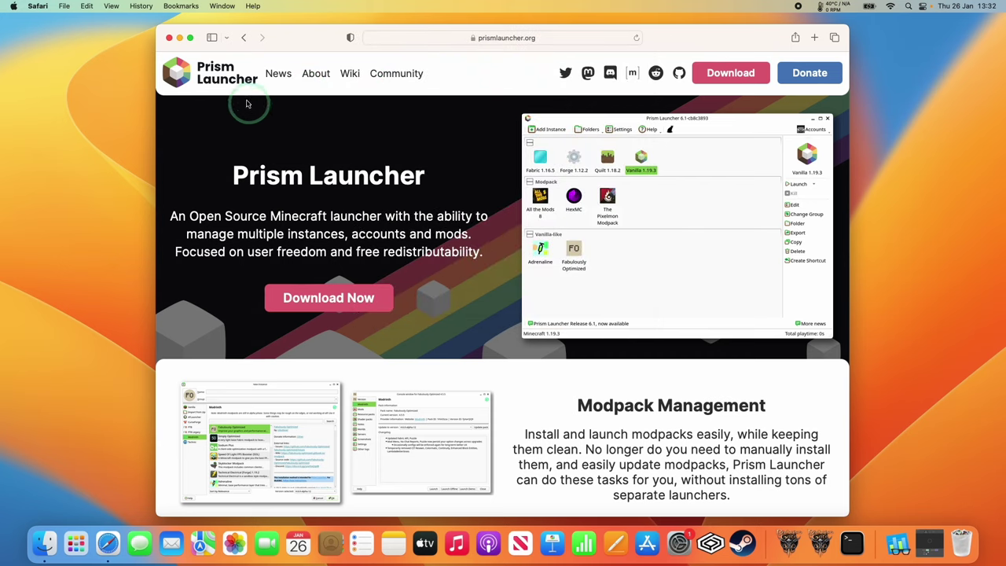
pyautogui.click(724, 72)
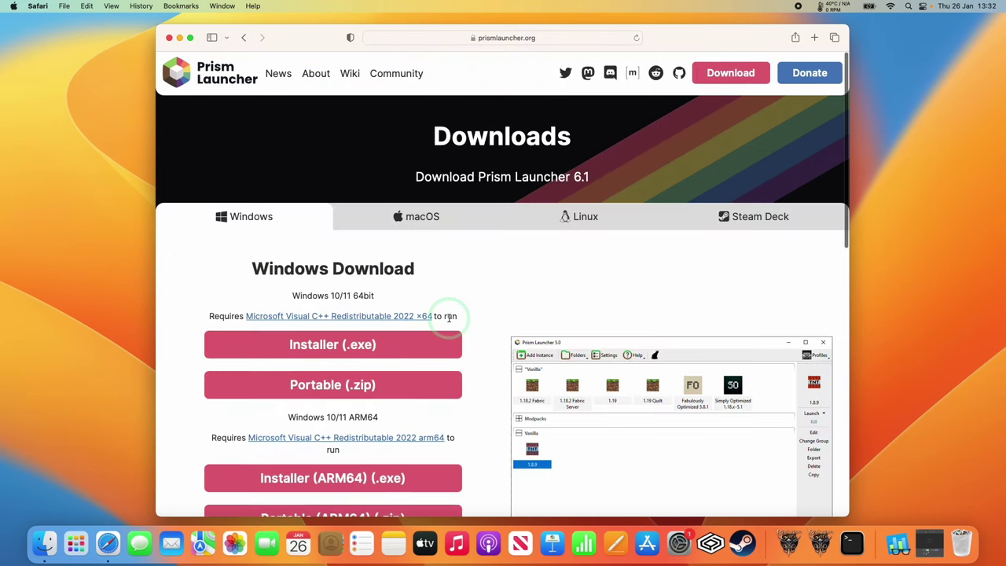
pyautogui.scroll(-1, 440, 299)
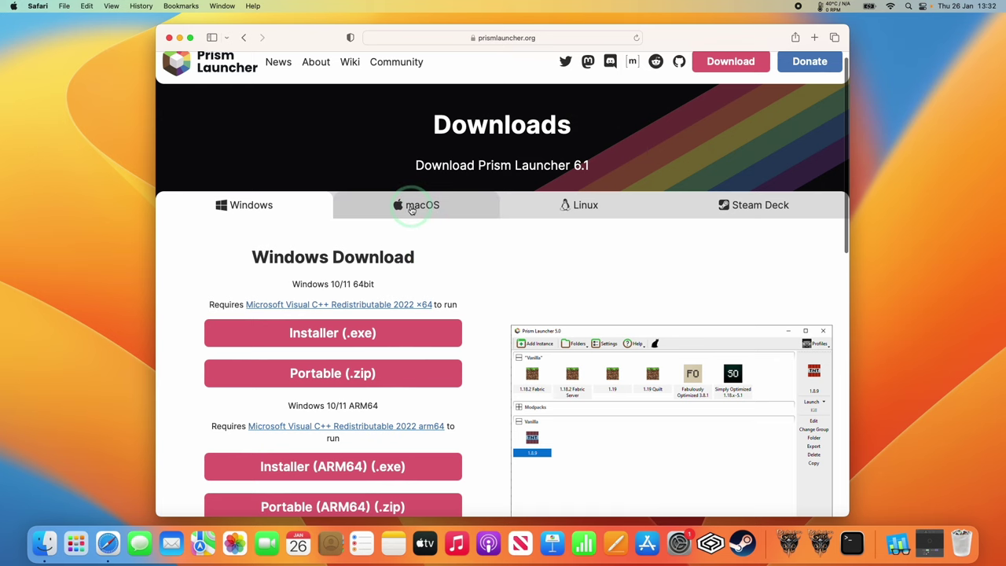
pyautogui.click(410, 207)
pyautogui.scroll(-2, 393, 314)
pyautogui.click(291, 343)
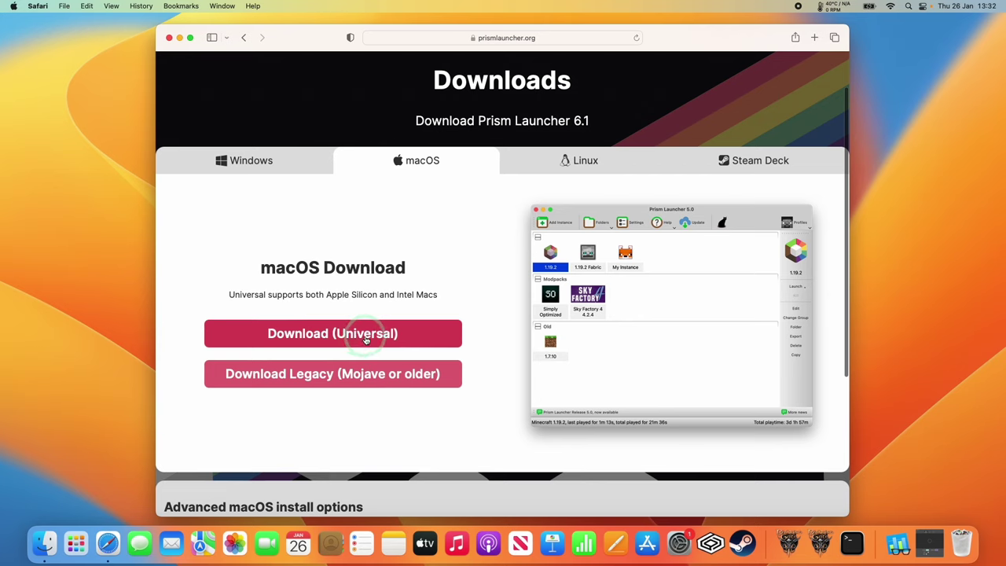
# Download PrismLauncher-macOS-6.1.tar.gz (Universal) after allowing downloads, then hide Safari.
pyautogui.scroll(-1, 364, 336)
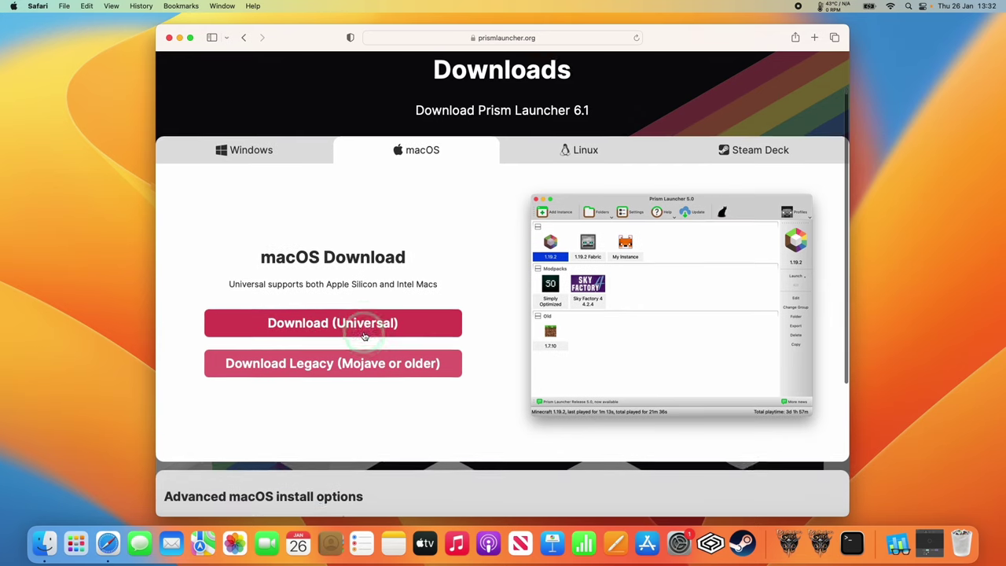
pyautogui.moveTo(330, 294); pyautogui.dragTo(355, 294)
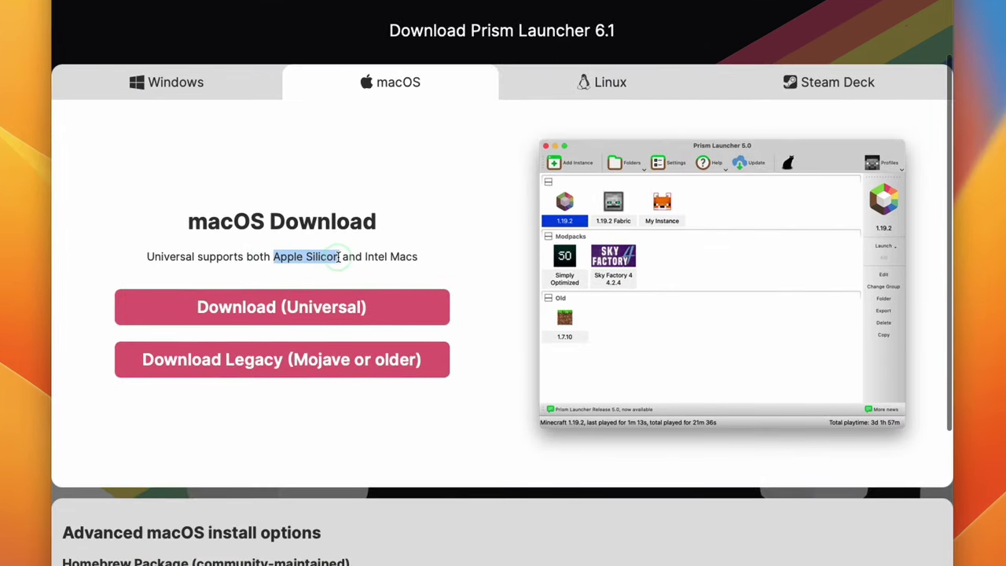
pyautogui.click(354, 257)
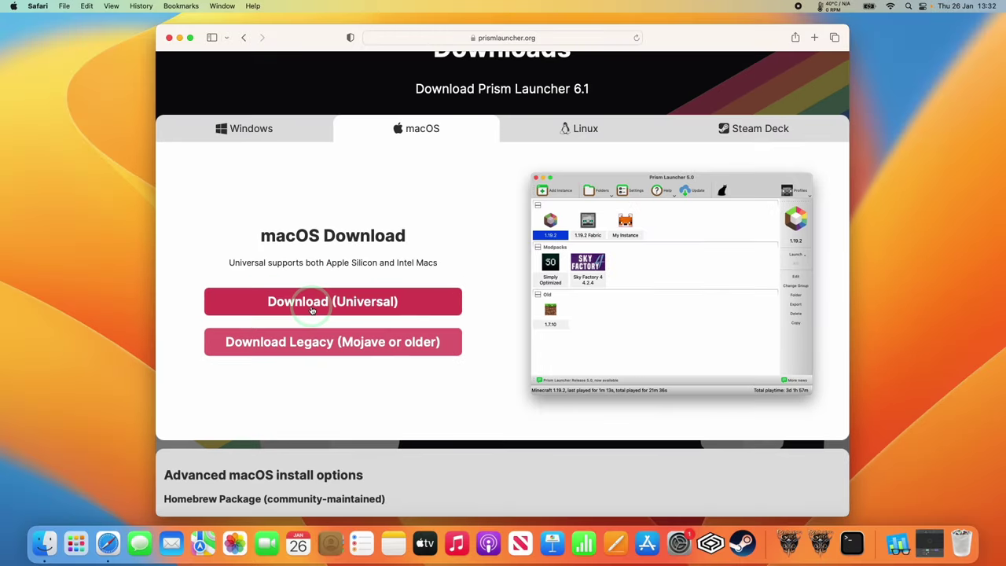
pyautogui.click(312, 310)
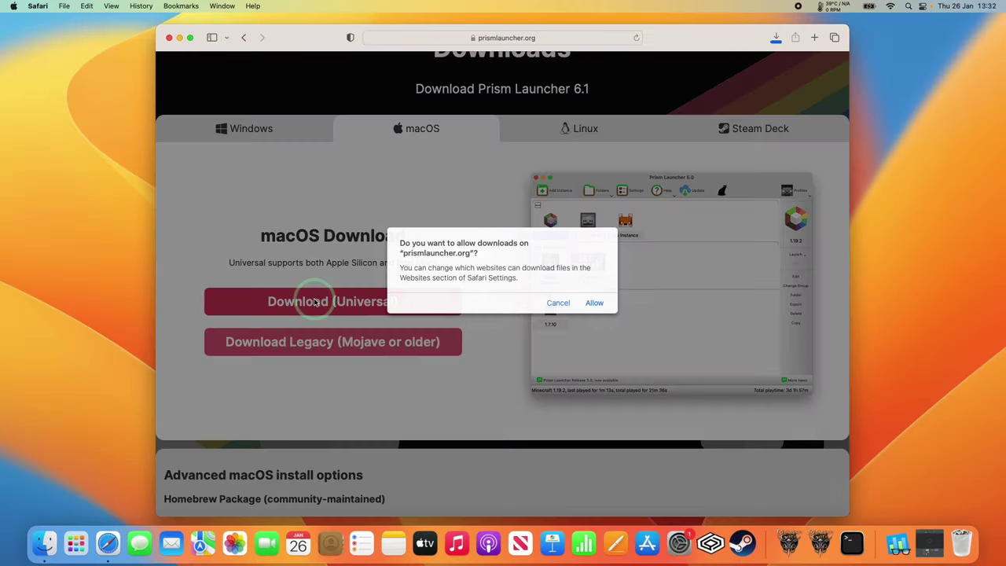
pyautogui.click(595, 305)
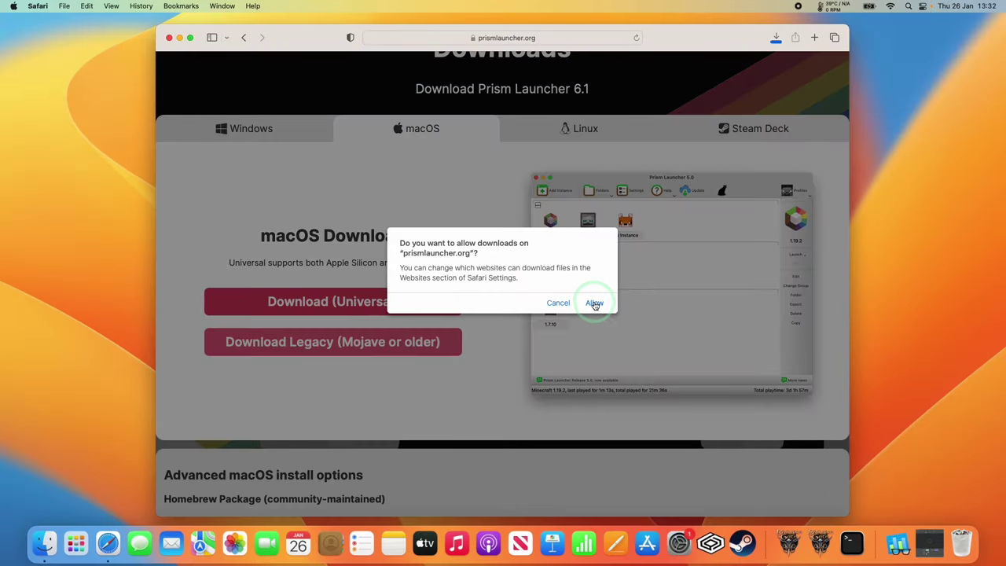
pyautogui.scroll(-1, 690, 229)
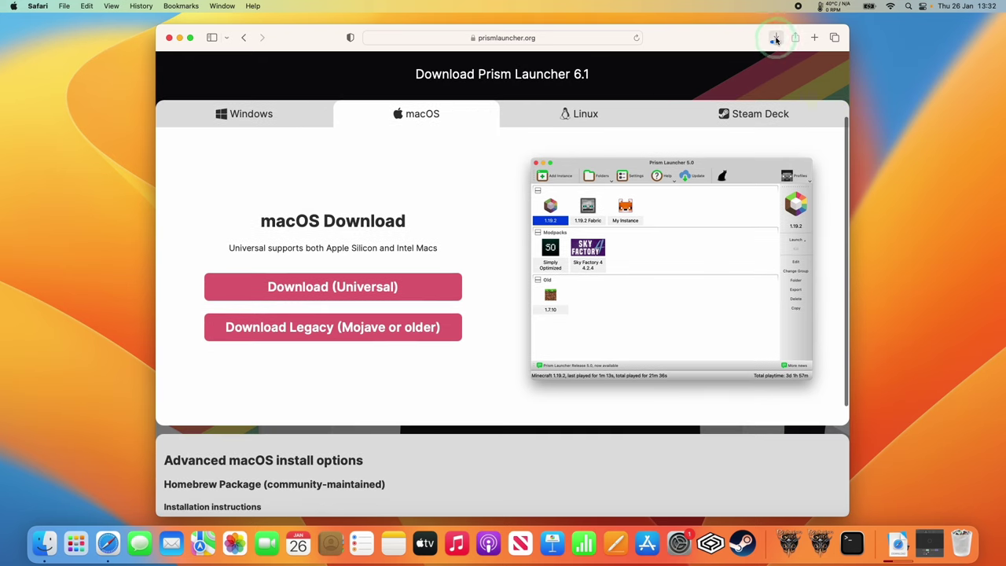
pyautogui.click(776, 38)
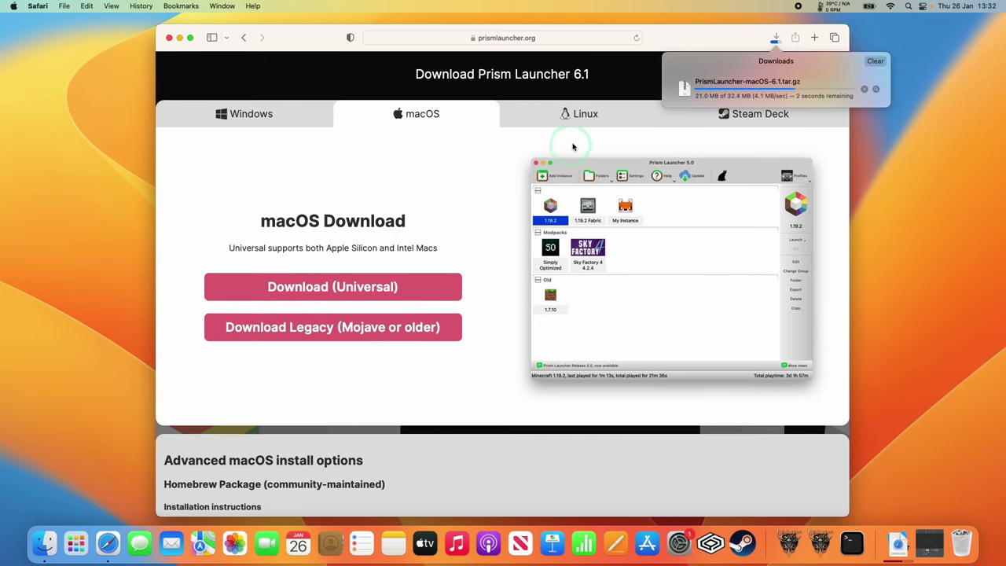
pyautogui.click(484, 168)
pyautogui.press('cmd+m')
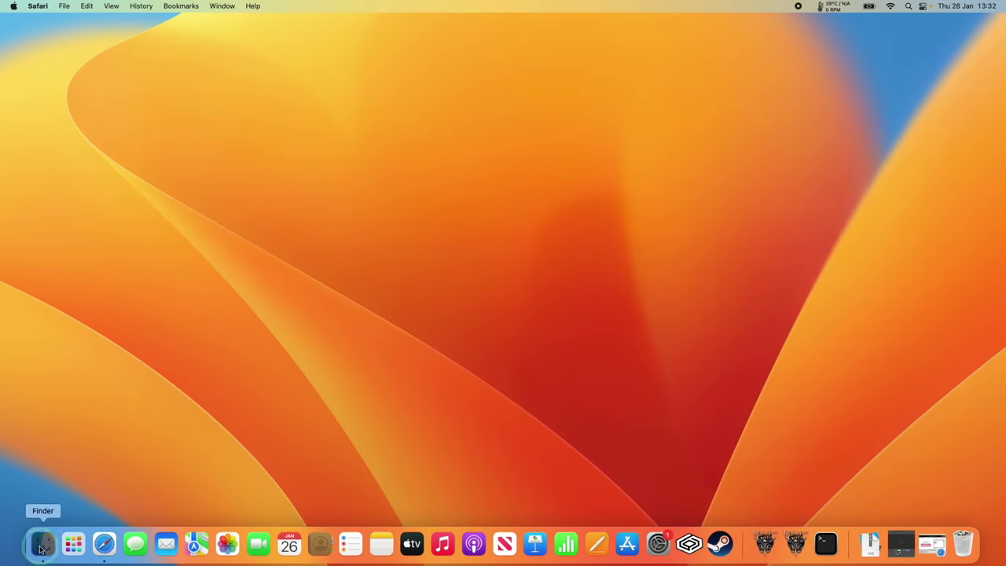
# Extract the PrismLauncher tar archive in Finder's Downloads folder.
pyautogui.click(43, 542)
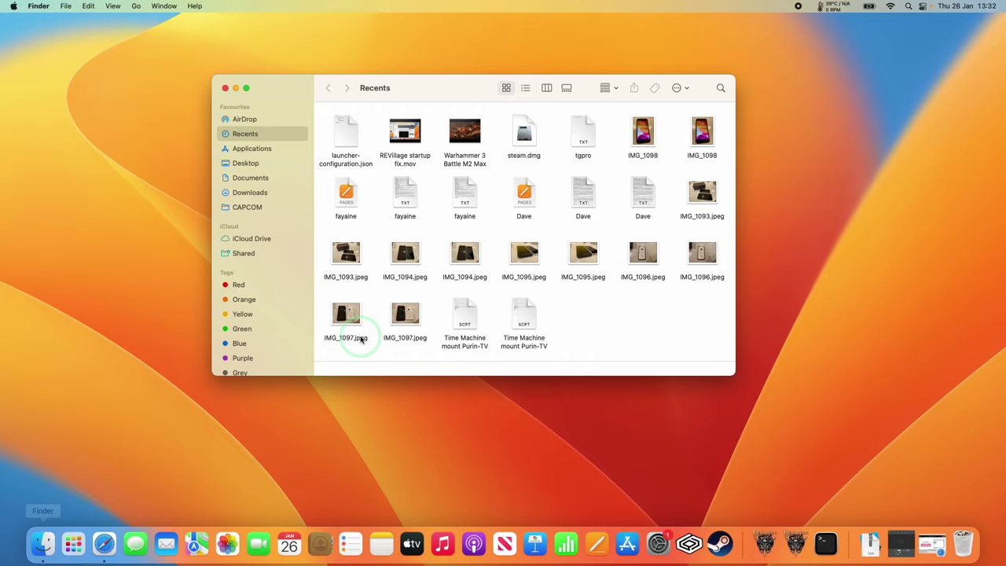
pyautogui.click(250, 194)
pyautogui.click(365, 126)
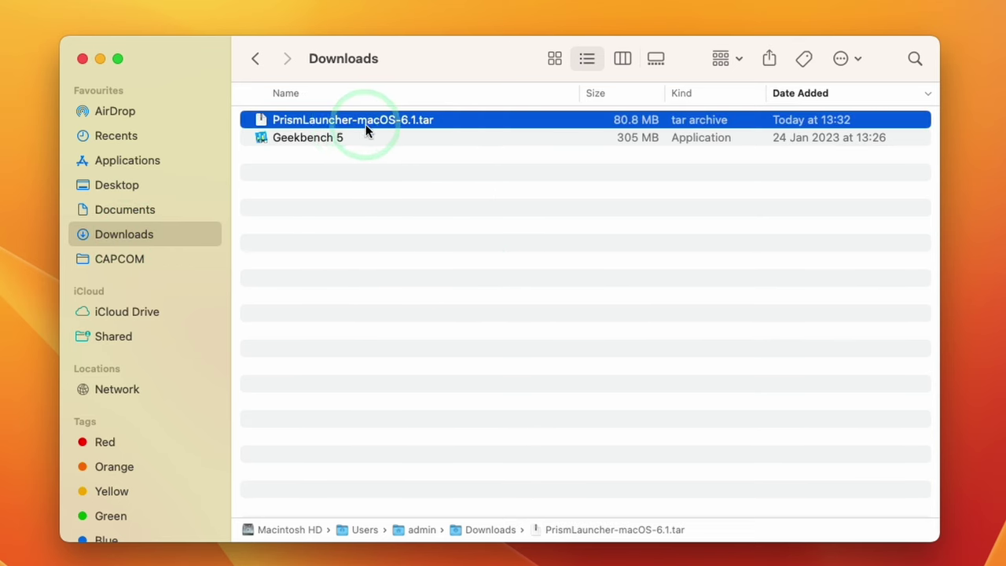
pyautogui.doubleClick(430, 120)
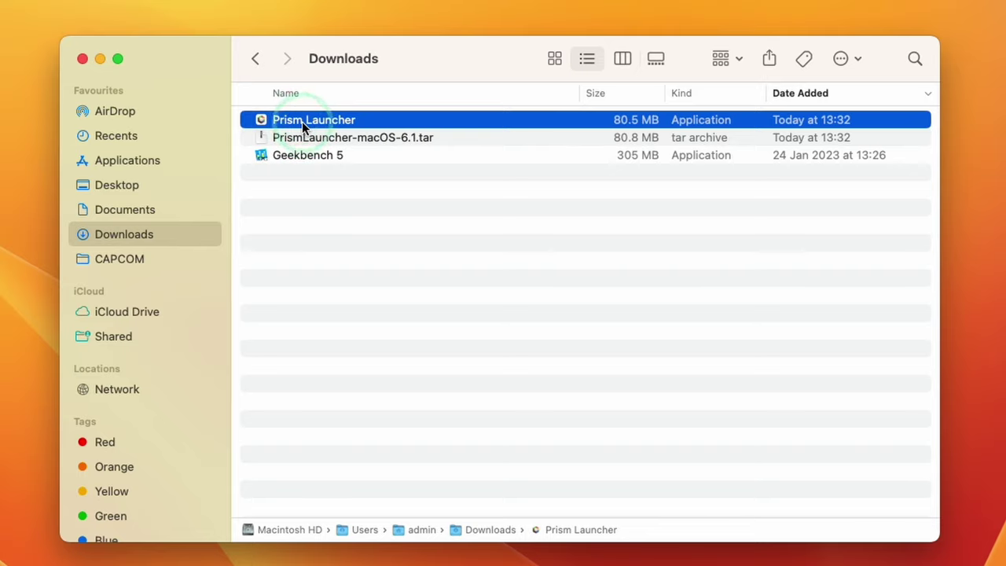
# Move the Prism Launcher app into Applications and show that folder.
pyautogui.moveTo(302, 121); pyautogui.dragTo(211, 154)
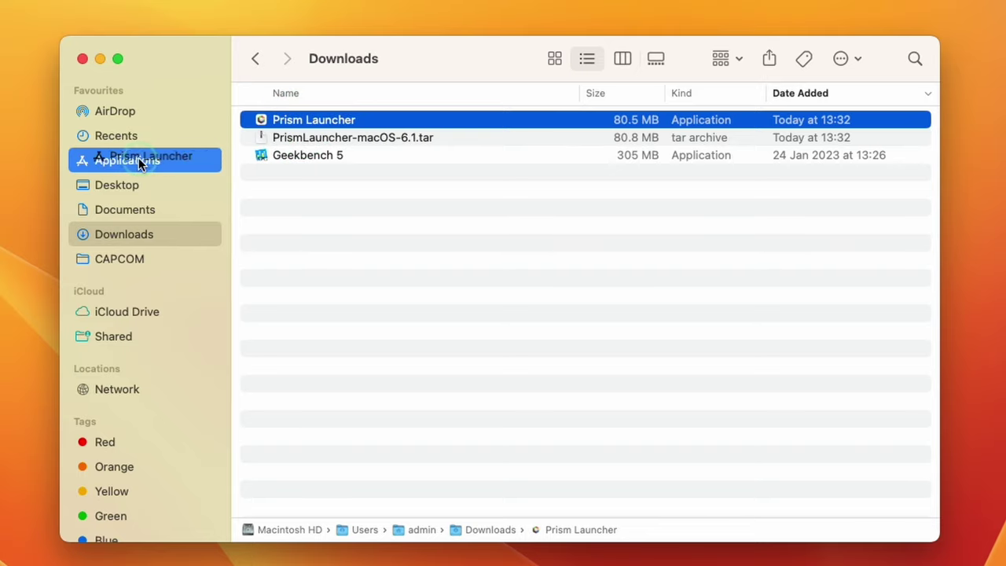
pyautogui.moveTo(136, 163); pyautogui.dragTo(145, 164)
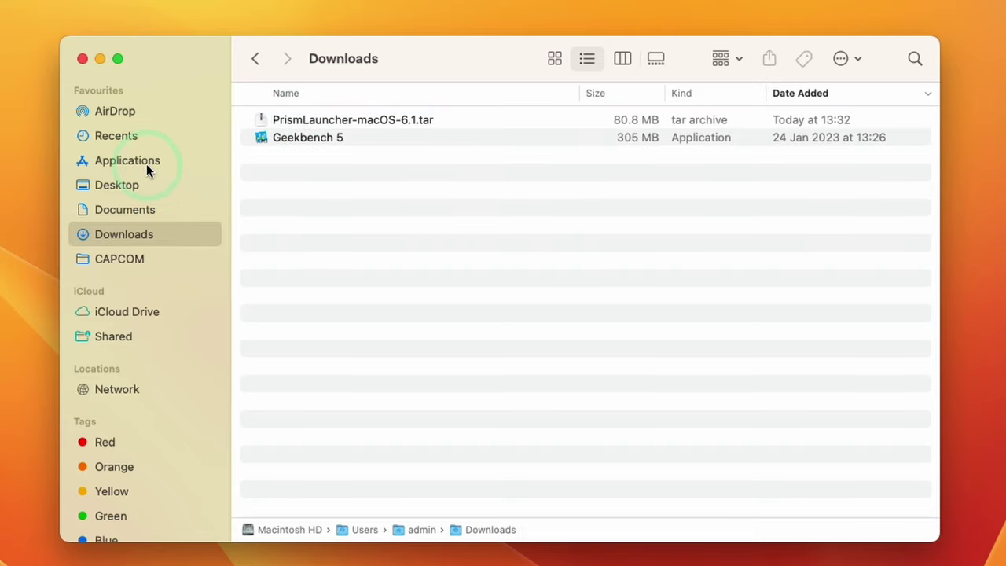
pyautogui.click(147, 171)
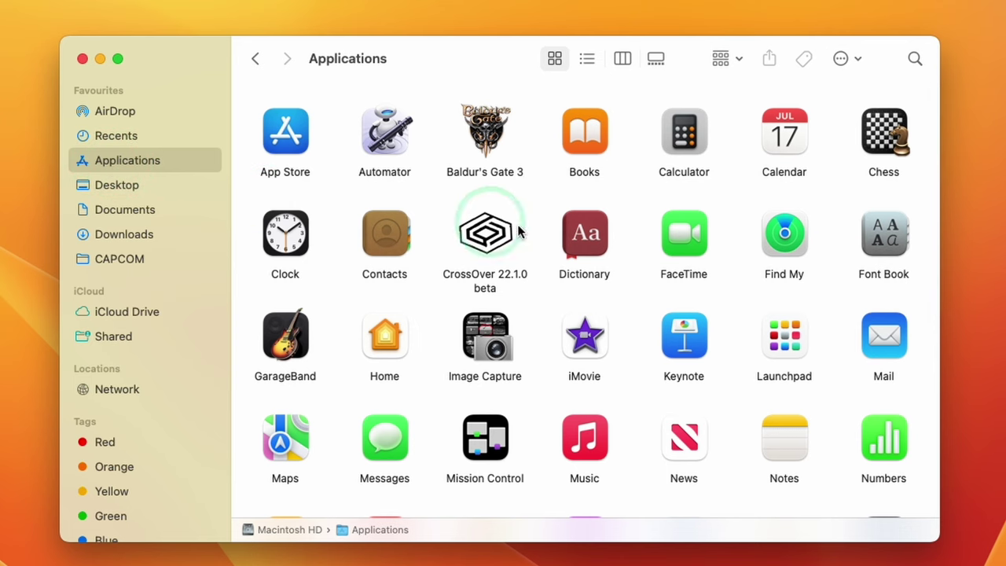
# Try launching Prism Launcher from Applications and dismiss the malicious-software warning.
pyautogui.scroll(-5, 868, 247)
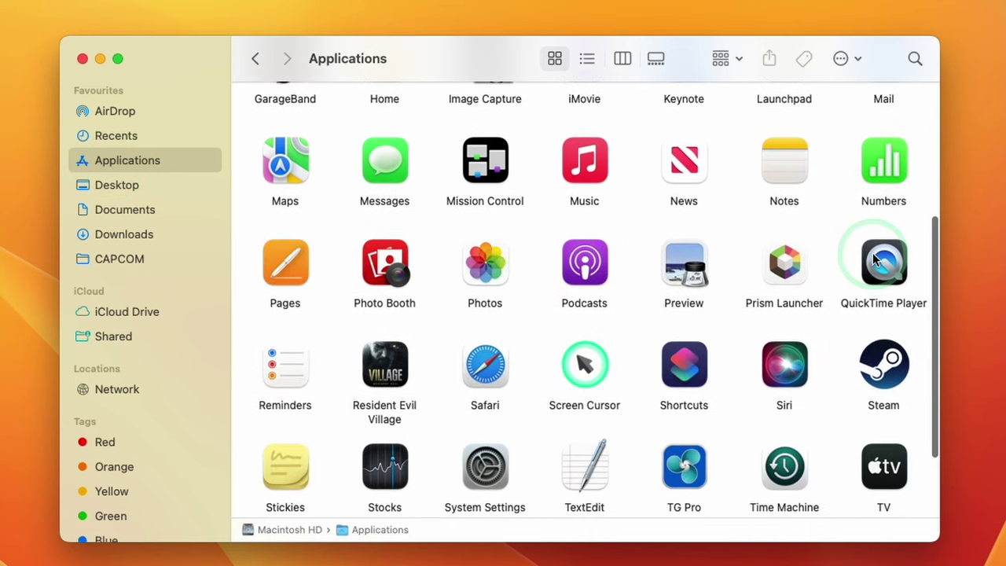
pyautogui.scroll(-2, 787, 251)
pyautogui.click(781, 206)
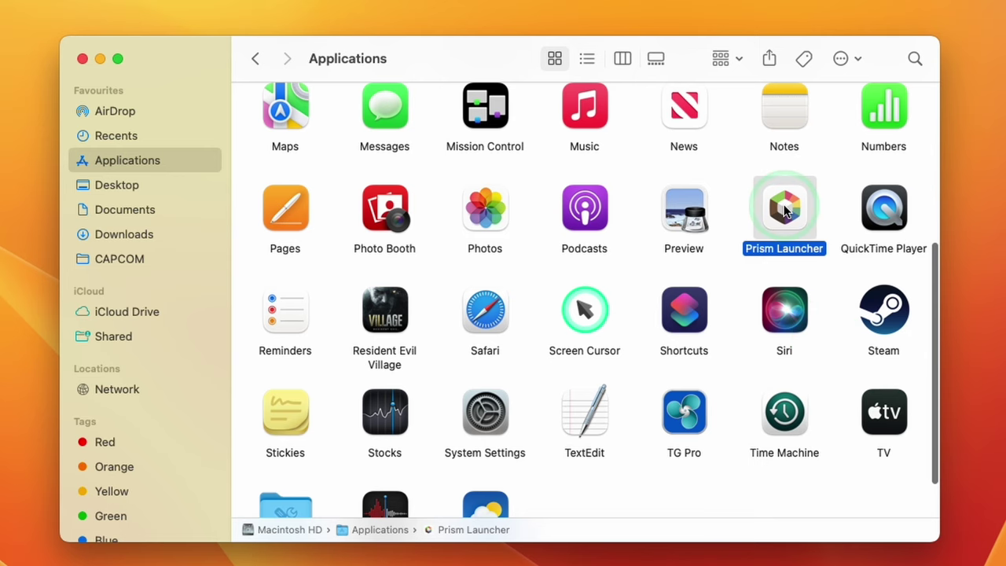
pyautogui.doubleClick(785, 209)
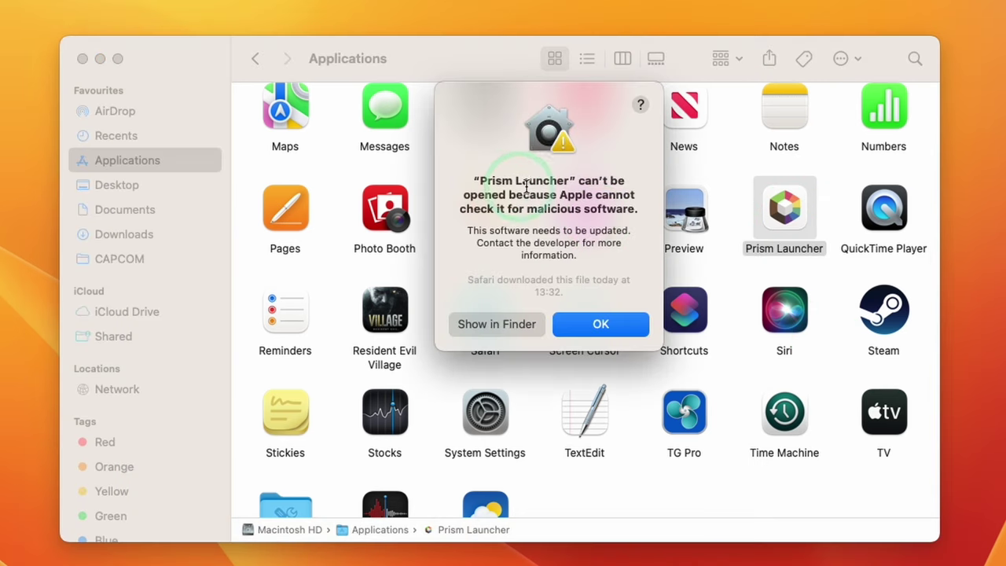
pyautogui.moveTo(579, 182); pyautogui.dragTo(585, 226)
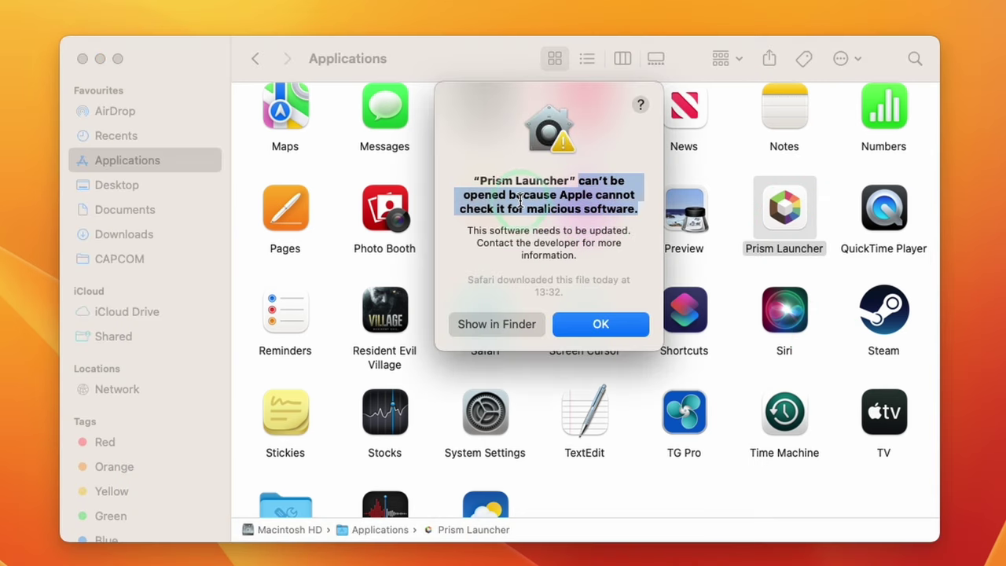
pyautogui.click(520, 200)
pyautogui.click(594, 322)
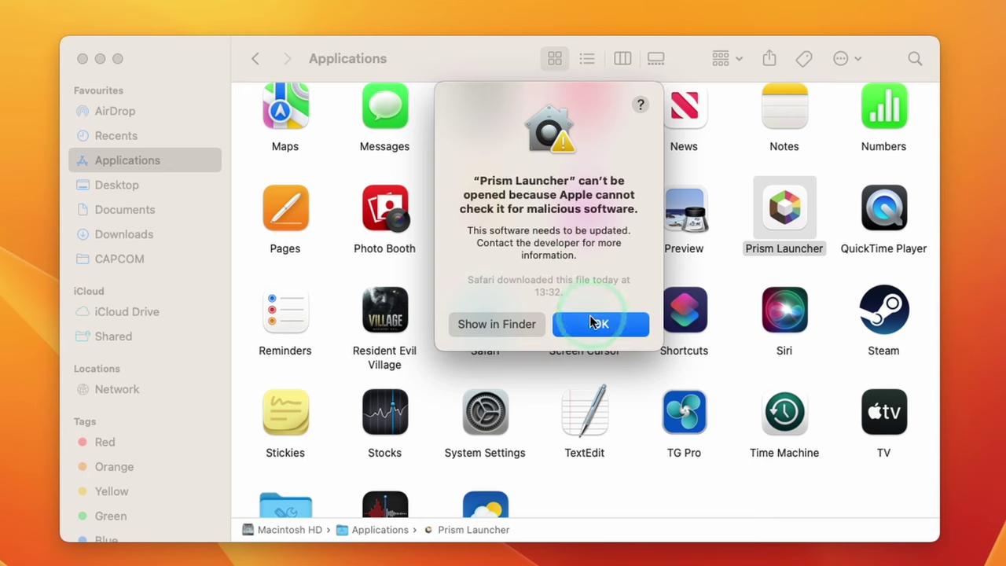
# Open Prism Launcher with the context-menu Open command, confirming the unchecked app.
pyautogui.click(796, 224)
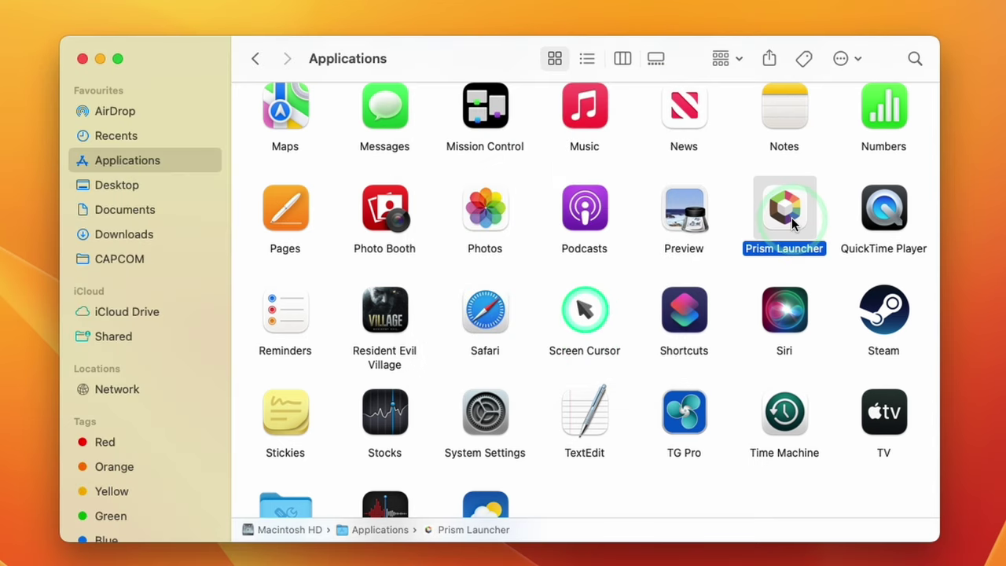
pyautogui.rightClick(793, 224)
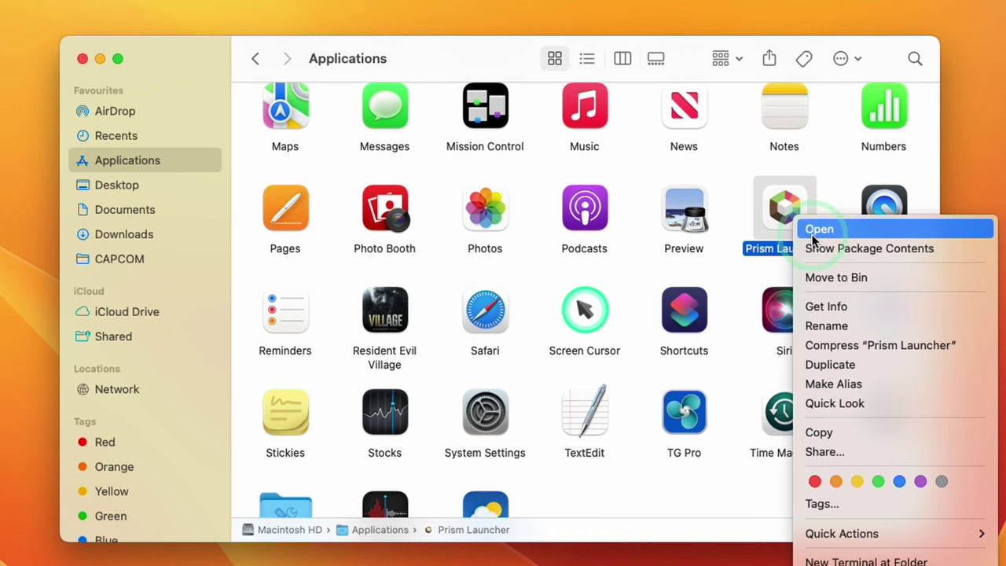
pyautogui.click(815, 231)
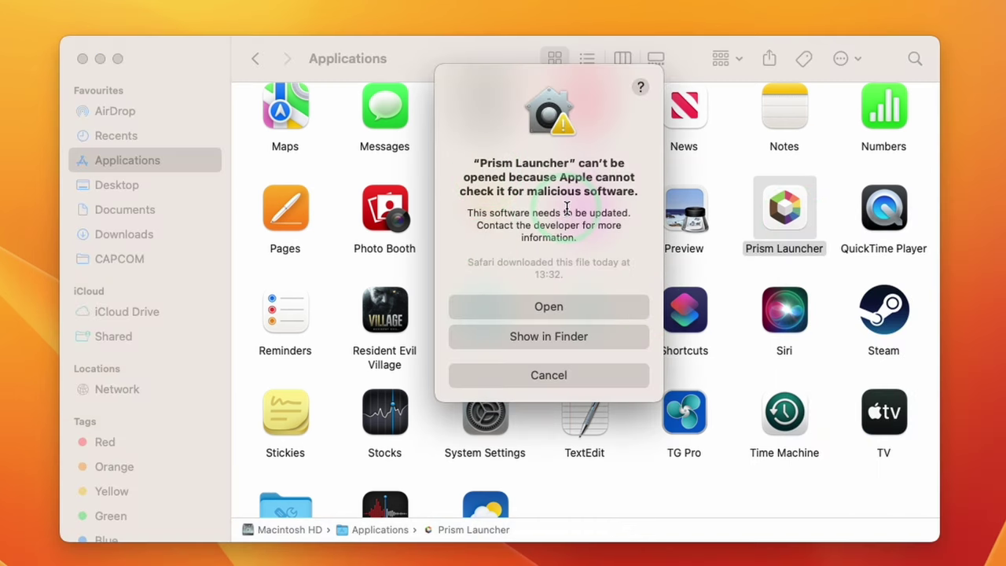
pyautogui.click(549, 306)
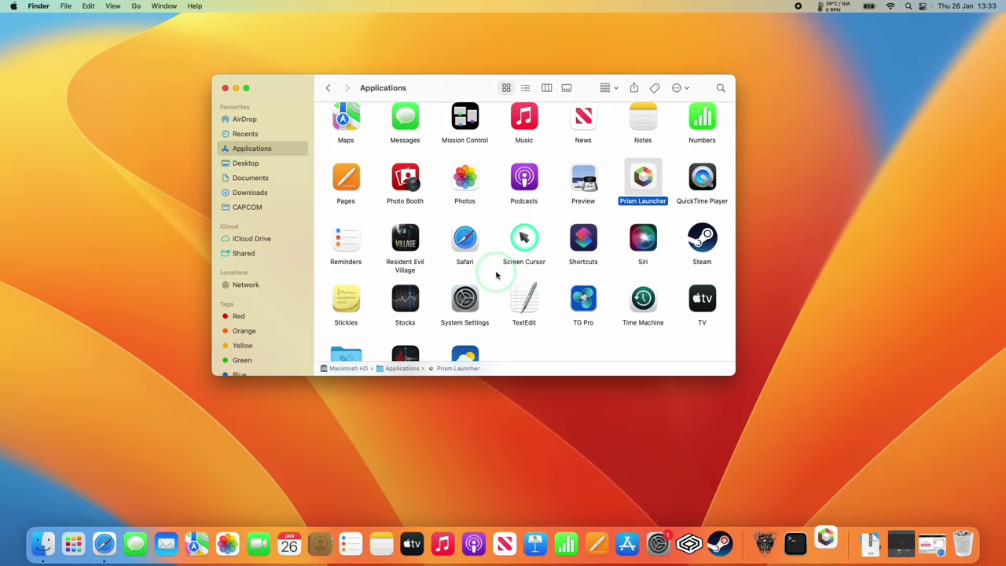
pyautogui.click(13, 6)
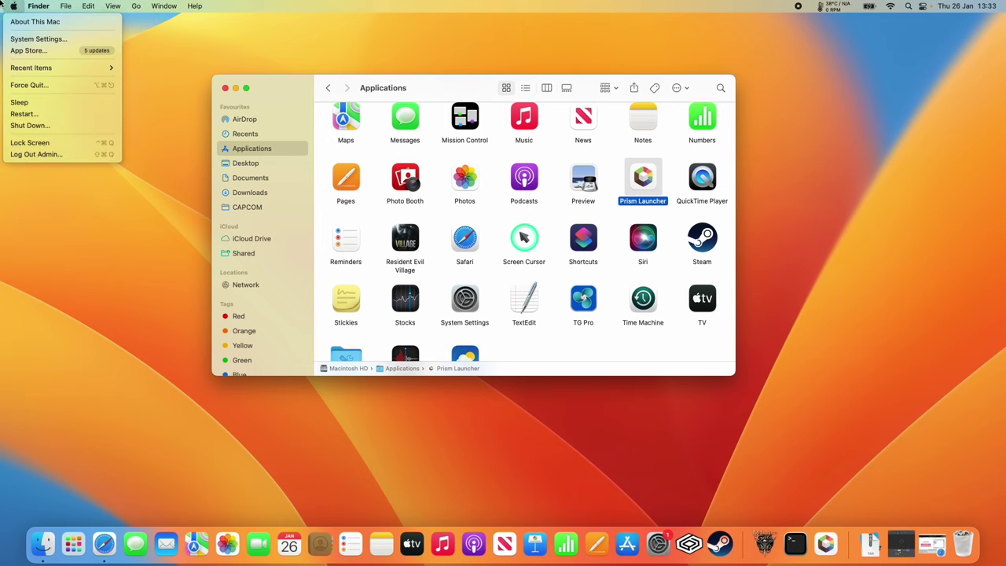
# Approve Prism Launcher with Open Anyway in Privacy & Security, unlocking with the password.
pyautogui.click(24, 38)
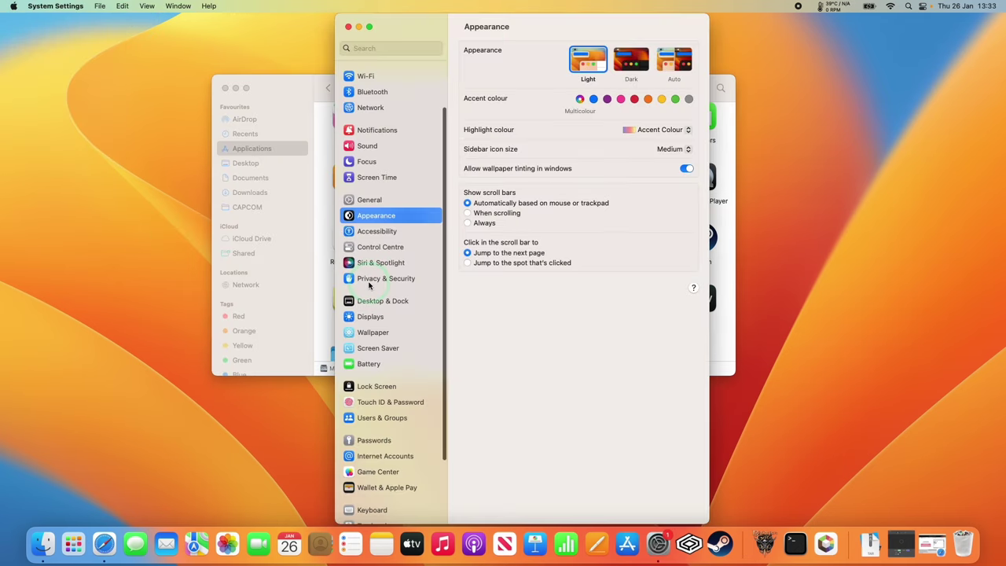
pyautogui.click(370, 282)
pyautogui.scroll(-10, 483, 322)
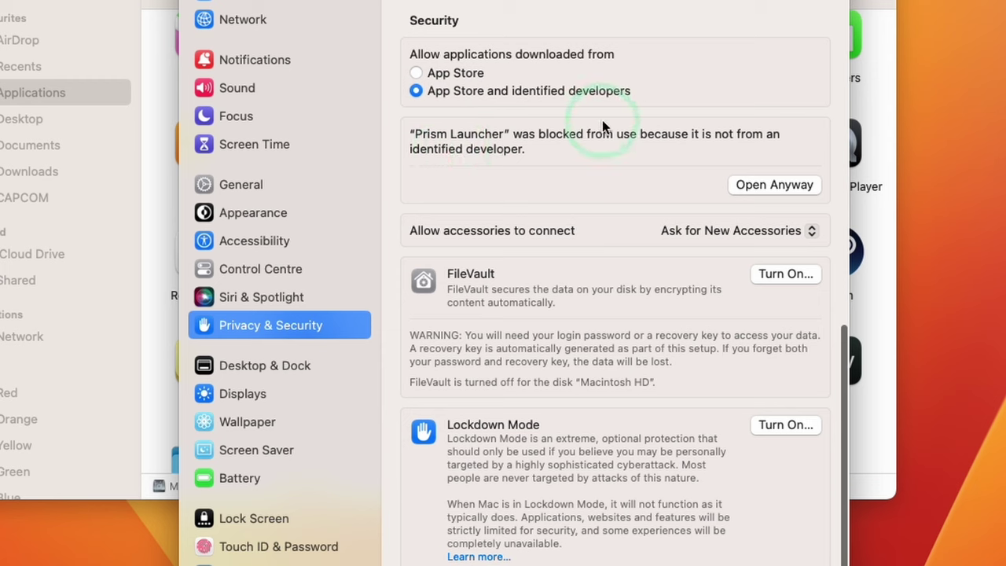
pyautogui.click(764, 185)
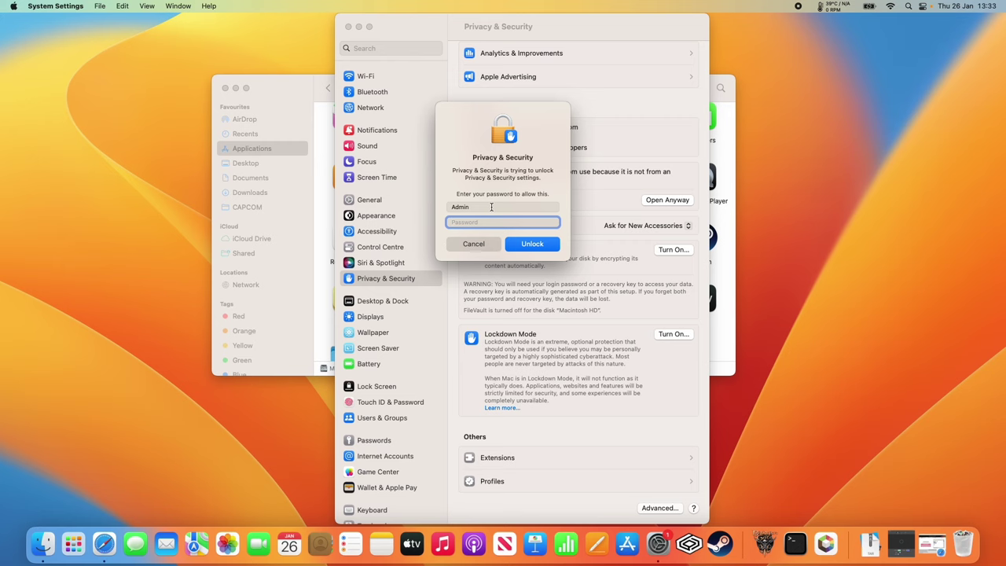
pyautogui.click(523, 245)
pyautogui.click(503, 236)
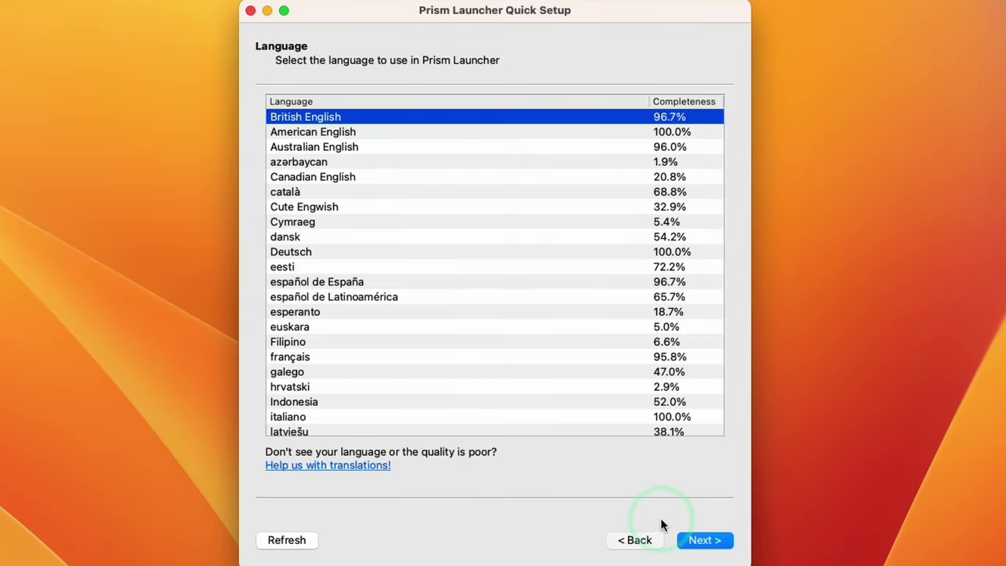
# Keep British English as the Quick Setup language and continue to the Java page.
pyautogui.click(684, 551)
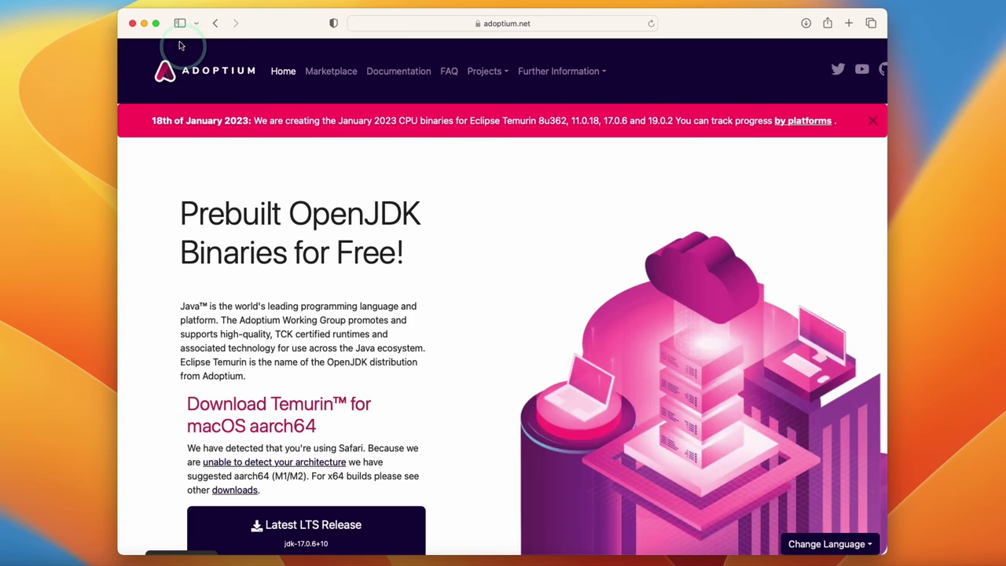
# Follow adoptium.net's downloads link to the Temurin Latest Releases page showing JDK 17 builds.
pyautogui.click(526, 28)
pyautogui.click(187, 203)
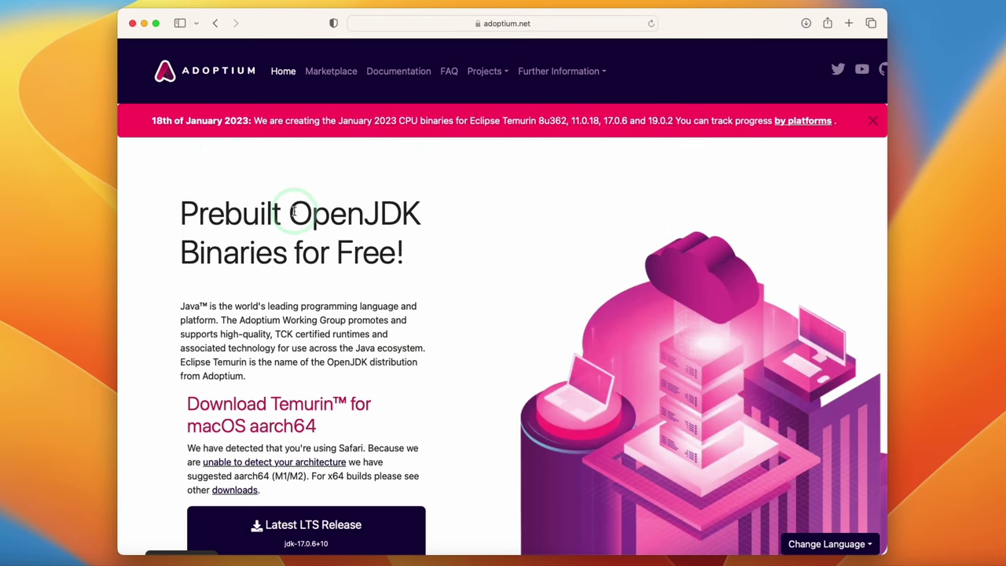
pyautogui.moveTo(293, 210); pyautogui.dragTo(400, 214)
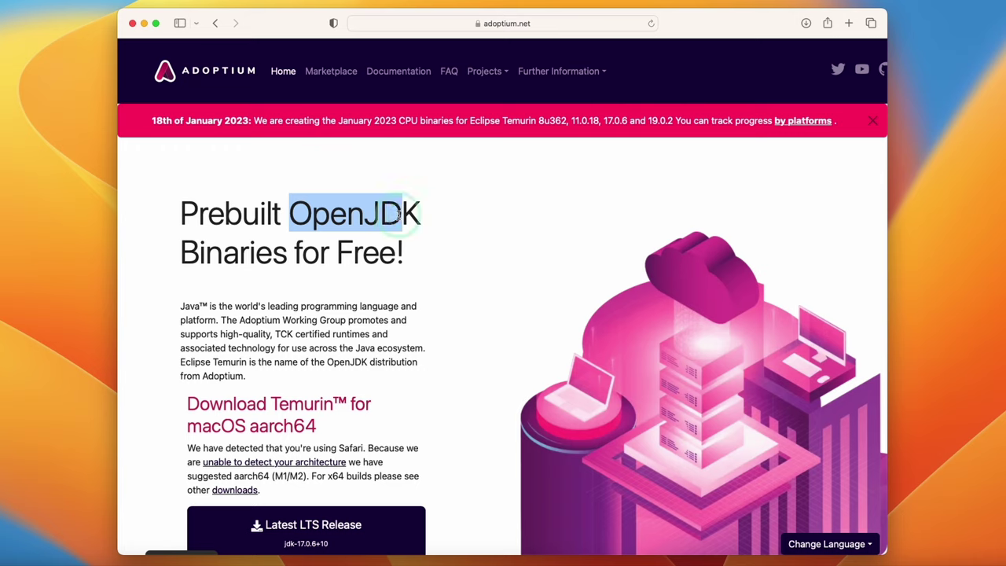
pyautogui.click(380, 194)
pyautogui.scroll(-5, 365, 320)
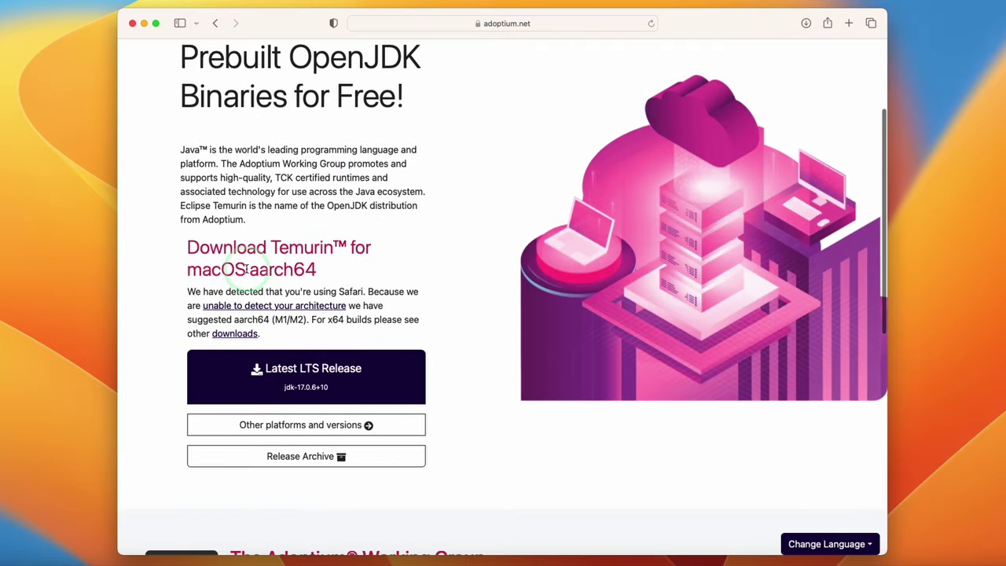
pyautogui.click(316, 272)
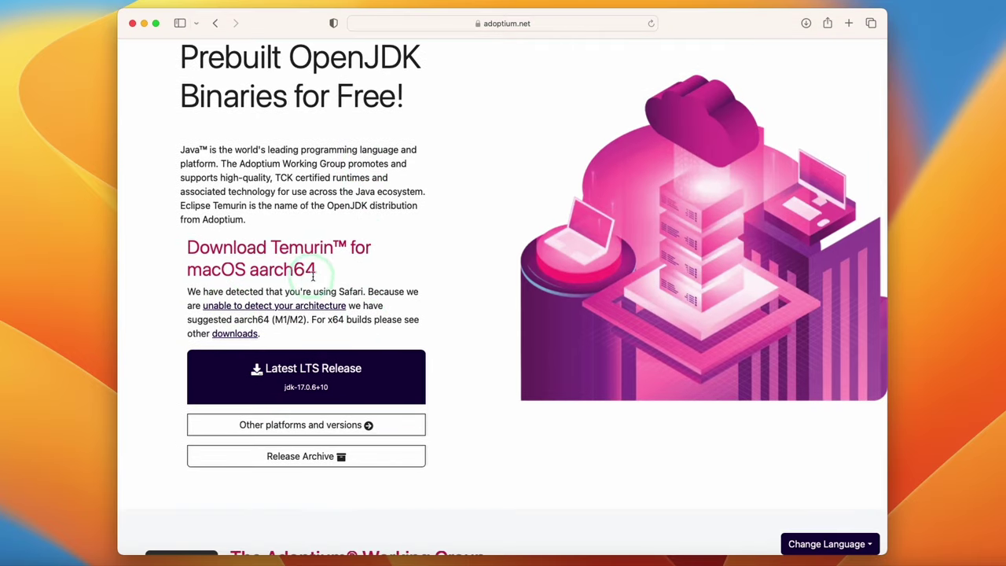
pyautogui.click(292, 384)
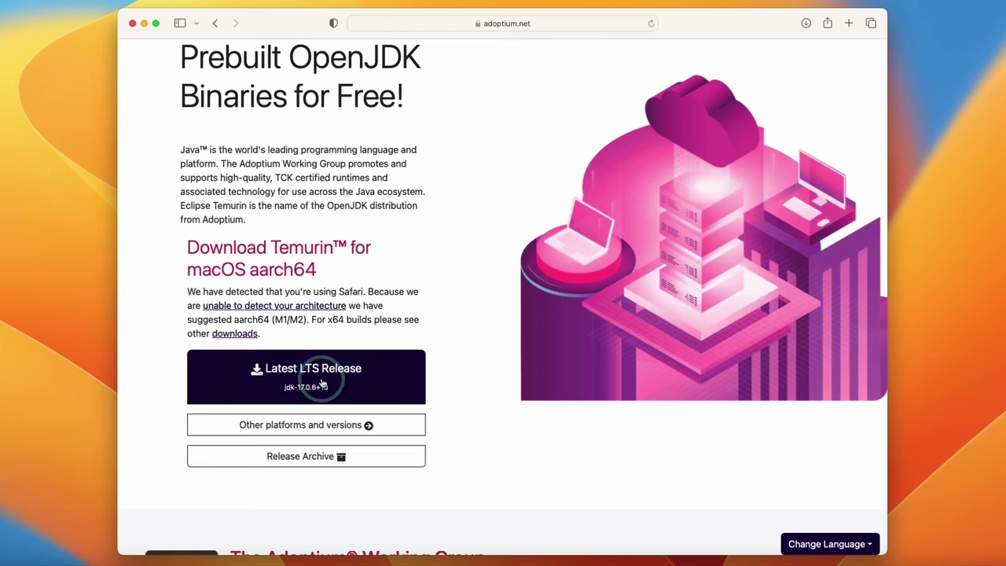
pyautogui.click(271, 341)
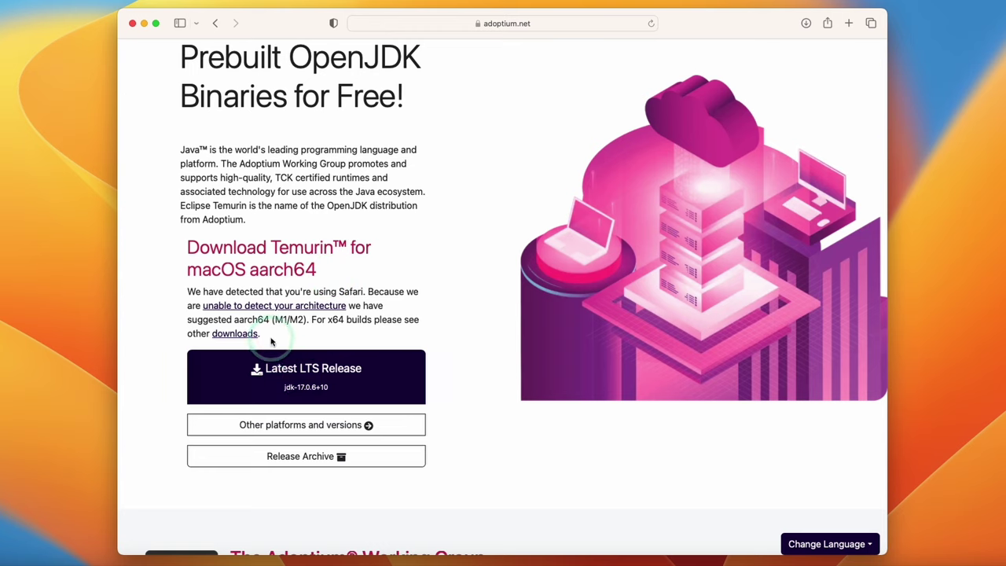
pyautogui.click(224, 335)
pyautogui.scroll(-5, 393, 283)
pyautogui.click(395, 286)
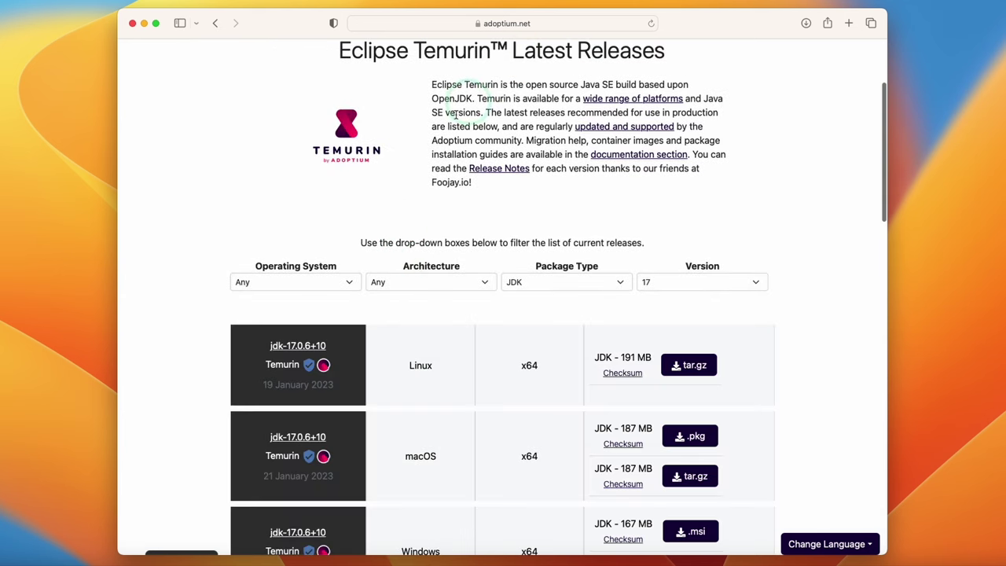
# Filter Temurin releases to macOS, aarch64 architecture and version 17.
pyautogui.click(299, 282)
pyautogui.click(389, 304)
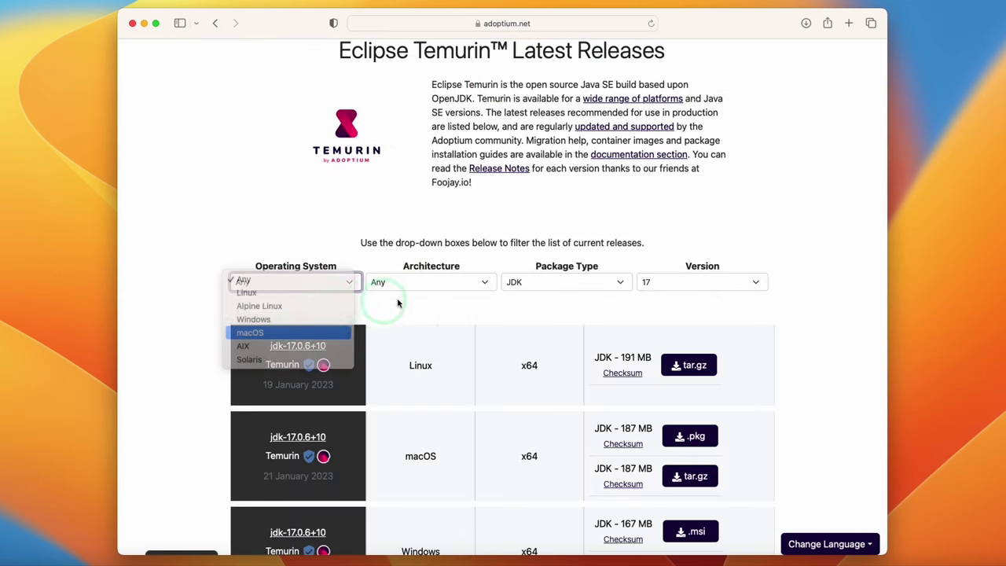
pyautogui.click(392, 285)
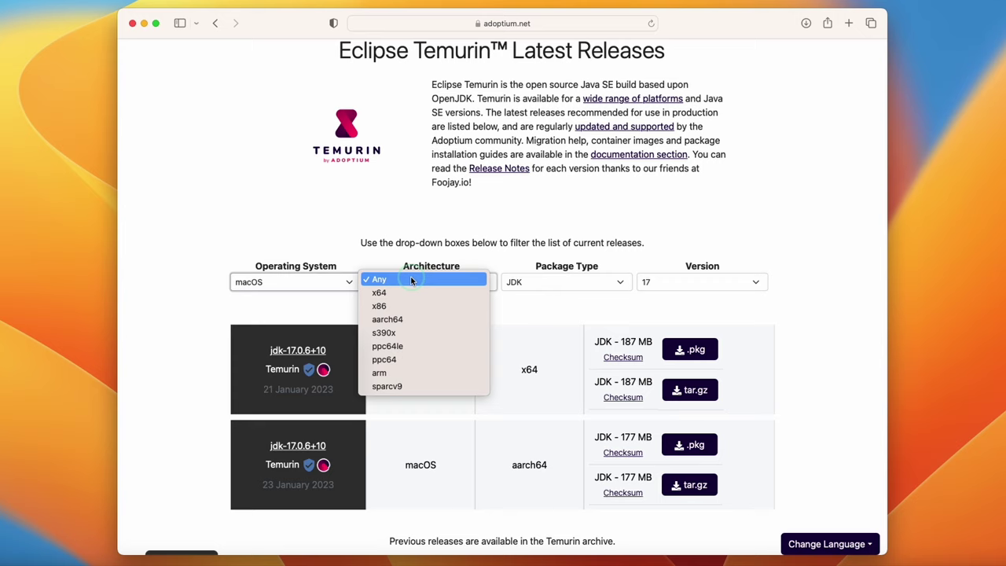
pyautogui.click(398, 321)
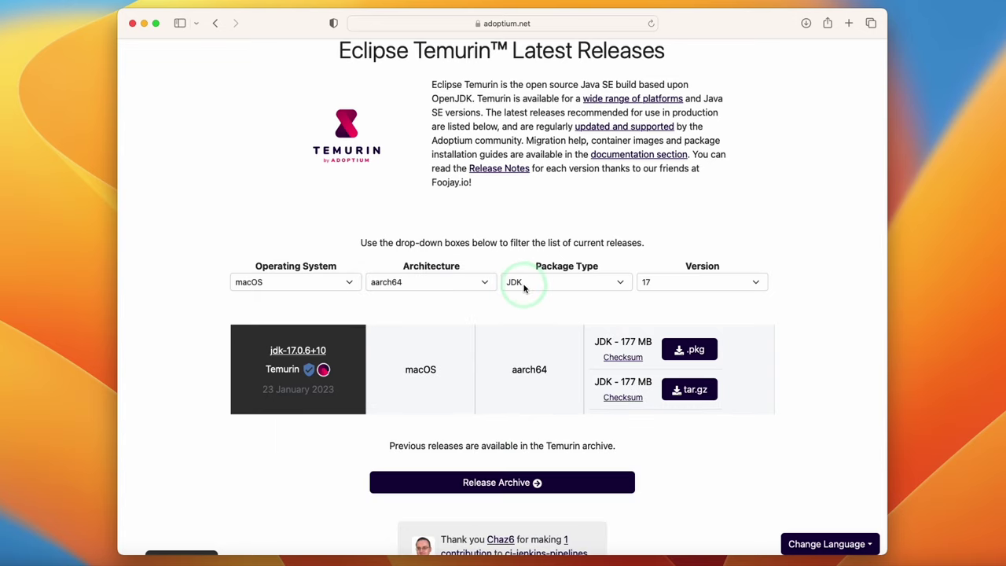
pyautogui.click(667, 288)
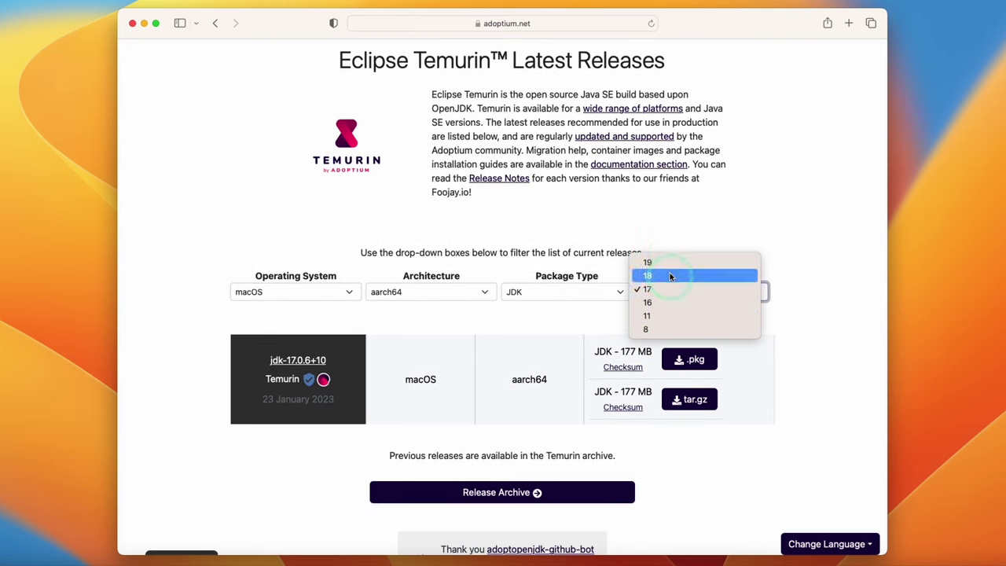
pyautogui.click(764, 313)
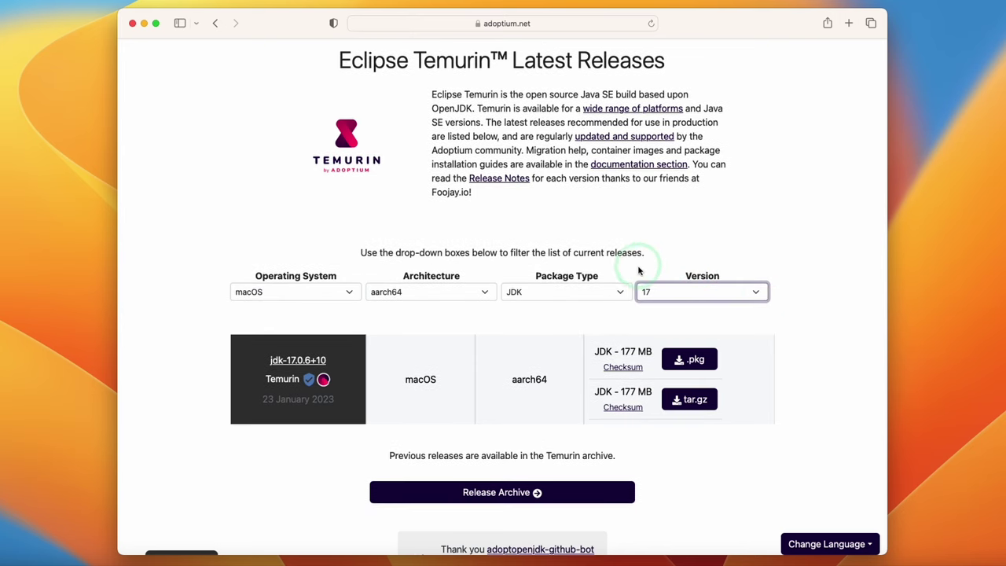
# Download the JDK 17.0.6+10 aarch64 .pkg and reveal it in Finder's Downloads.
pyautogui.click(583, 323)
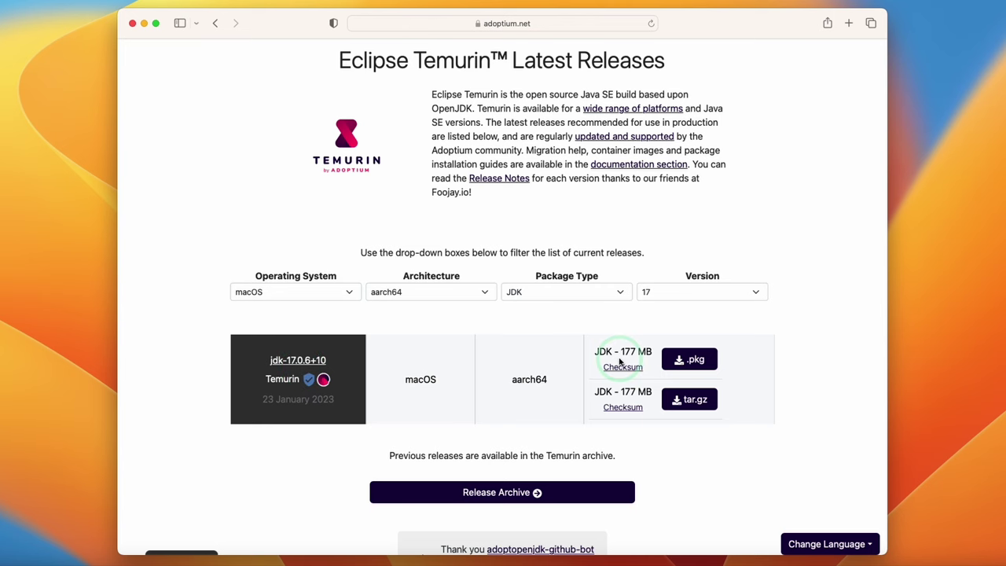
pyautogui.click(695, 363)
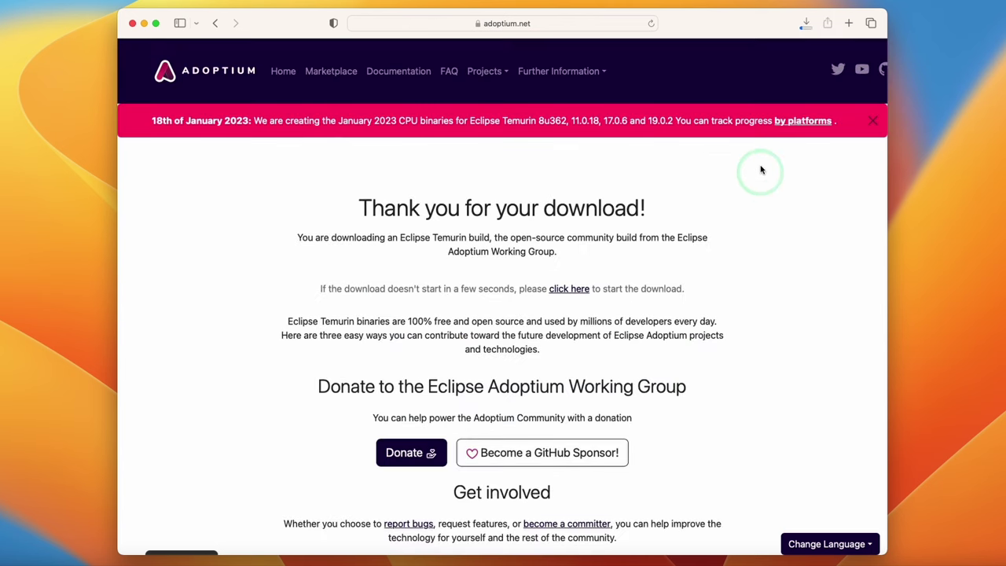
pyautogui.click(806, 23)
pyautogui.click(169, 234)
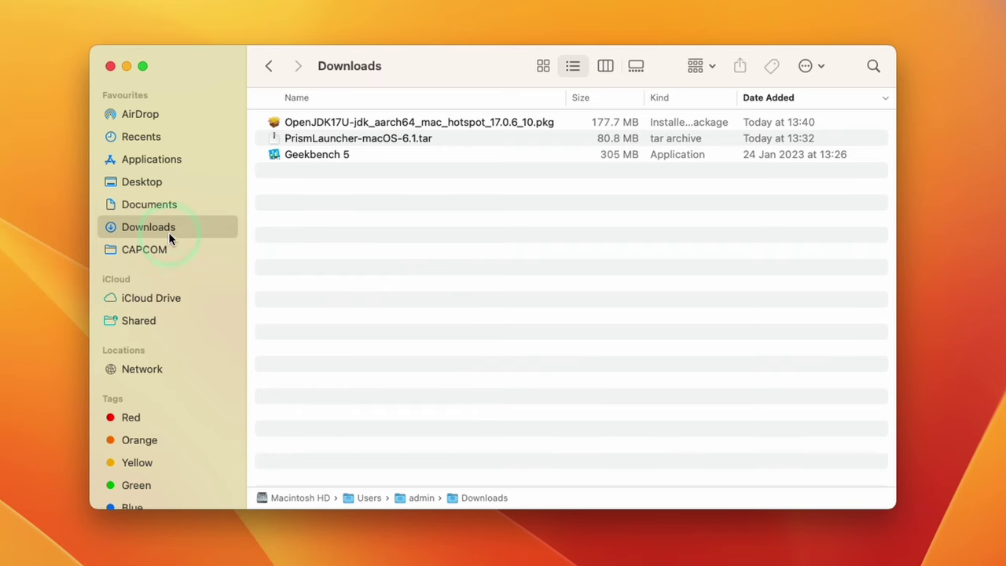
# Install Eclipse Temurin 17.0.6 from the OpenJDK .pkg, accepting the licence and keeping the package.
pyautogui.click(275, 122)
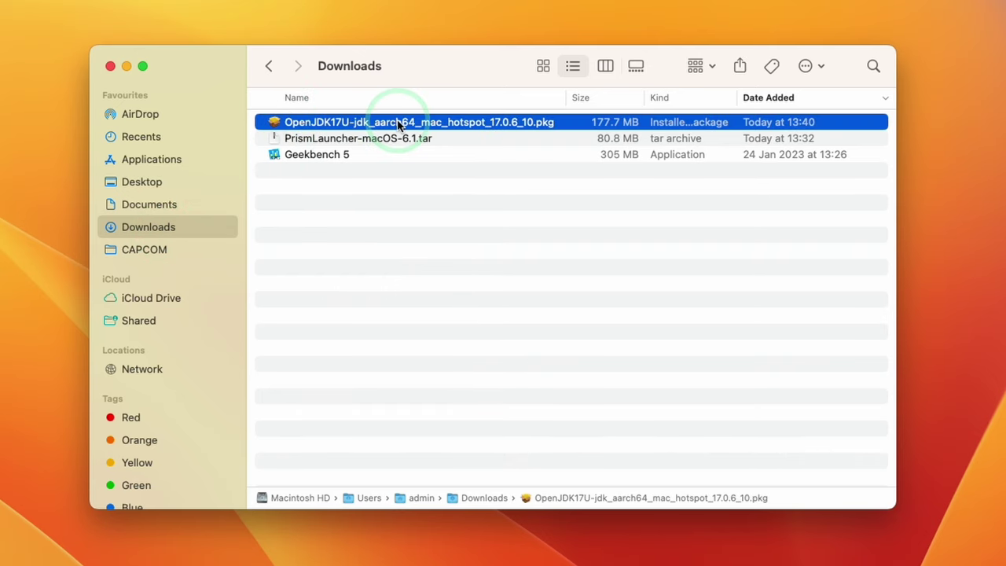
pyautogui.doubleClick(510, 126)
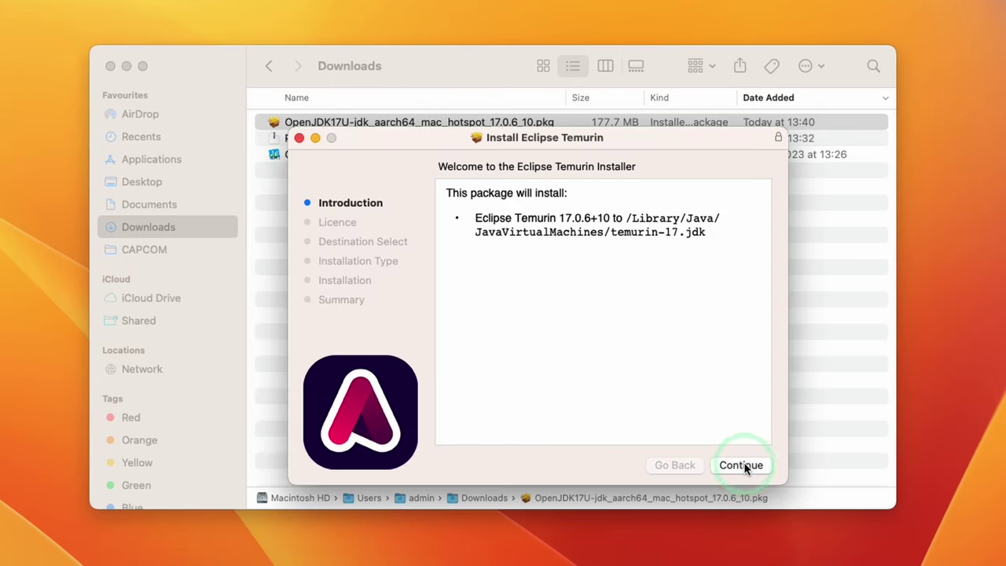
pyautogui.click(745, 466)
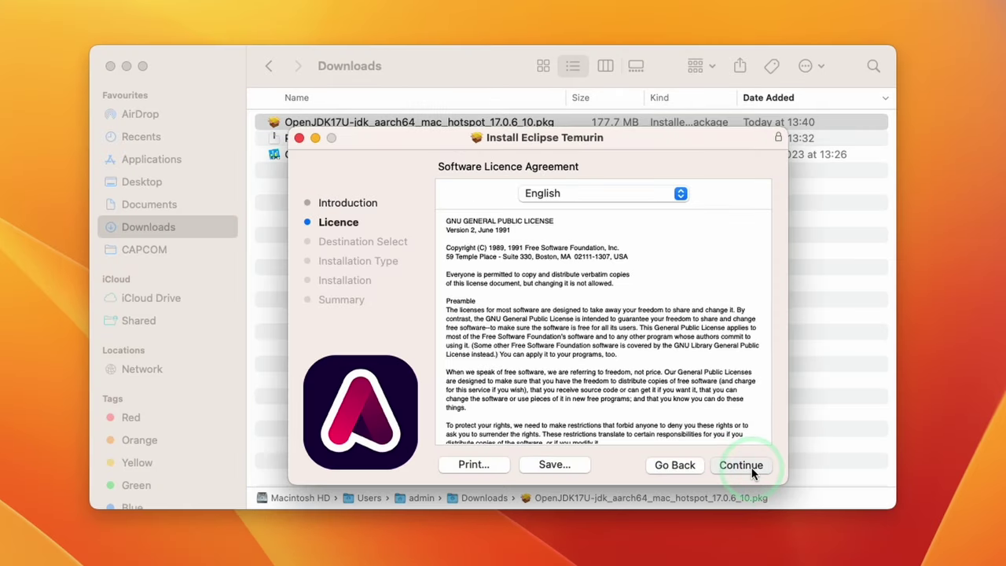
pyautogui.click(742, 465)
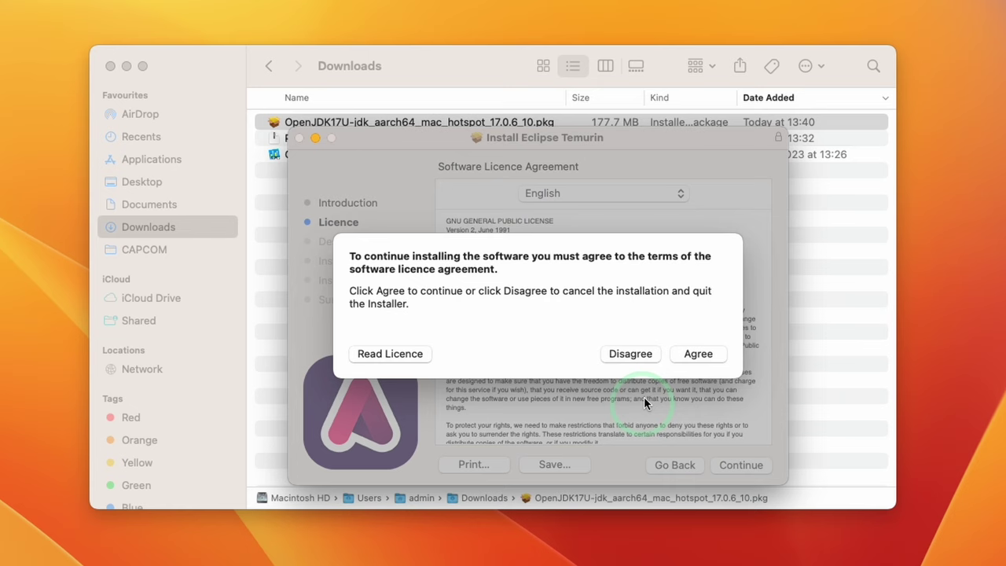
pyautogui.click(700, 356)
pyautogui.click(741, 465)
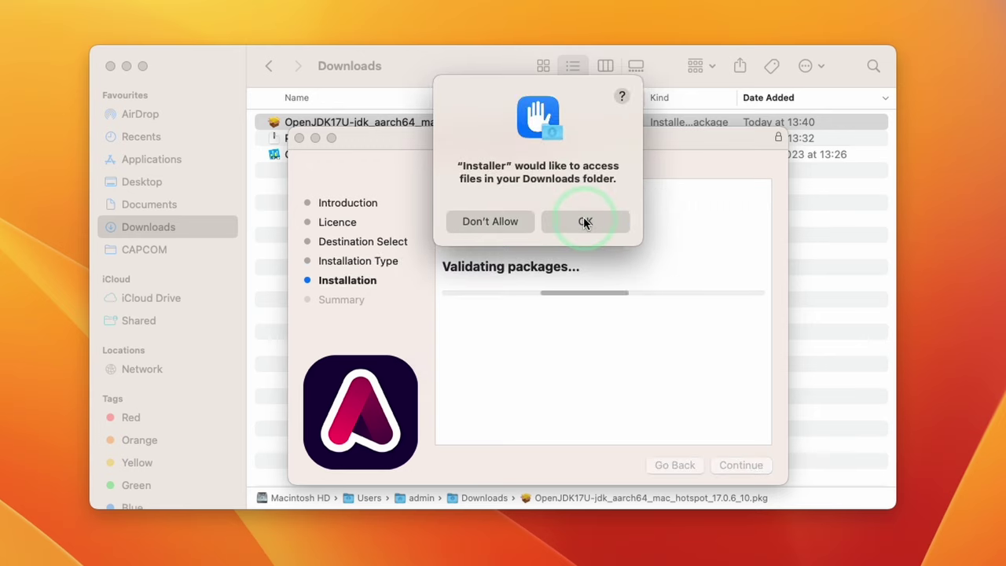
pyautogui.click(585, 223)
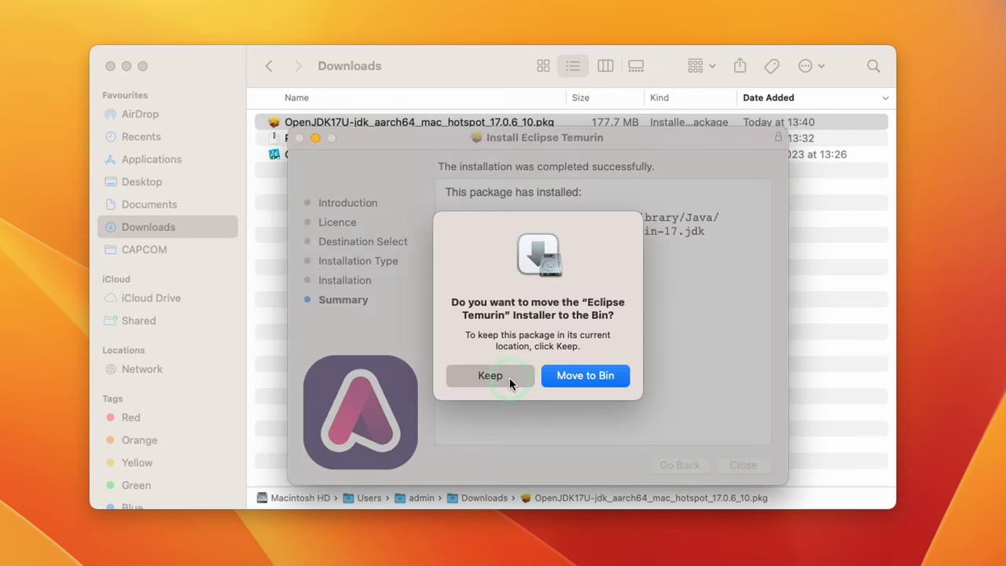
pyautogui.click(512, 380)
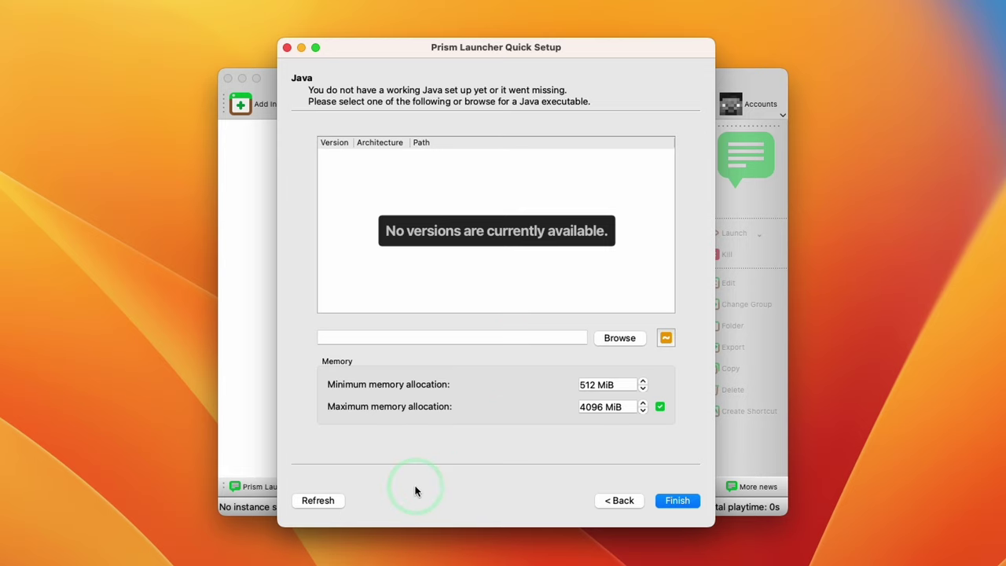
# Rescan Java to pick temurin-17, set maximum memory to 8192 MiB, and finish setup.
pyautogui.click(319, 501)
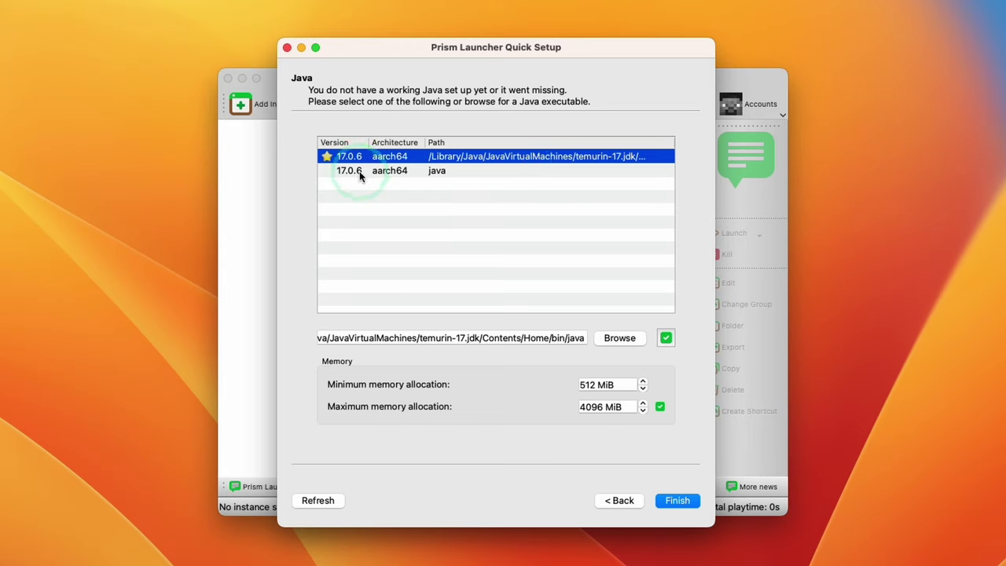
pyautogui.moveTo(613, 388); pyautogui.dragTo(595, 388)
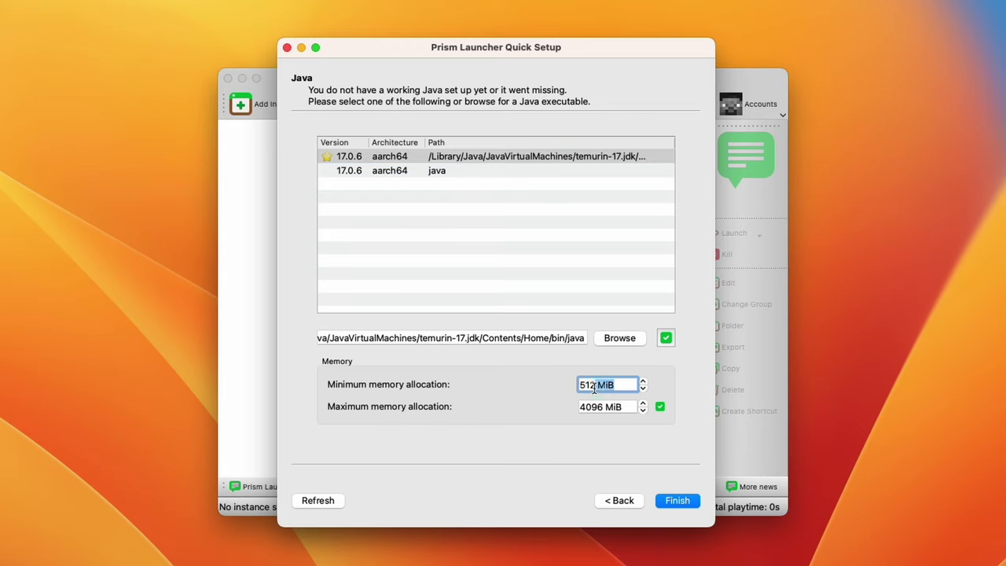
pyautogui.press('Tab')
pyautogui.write('8192')
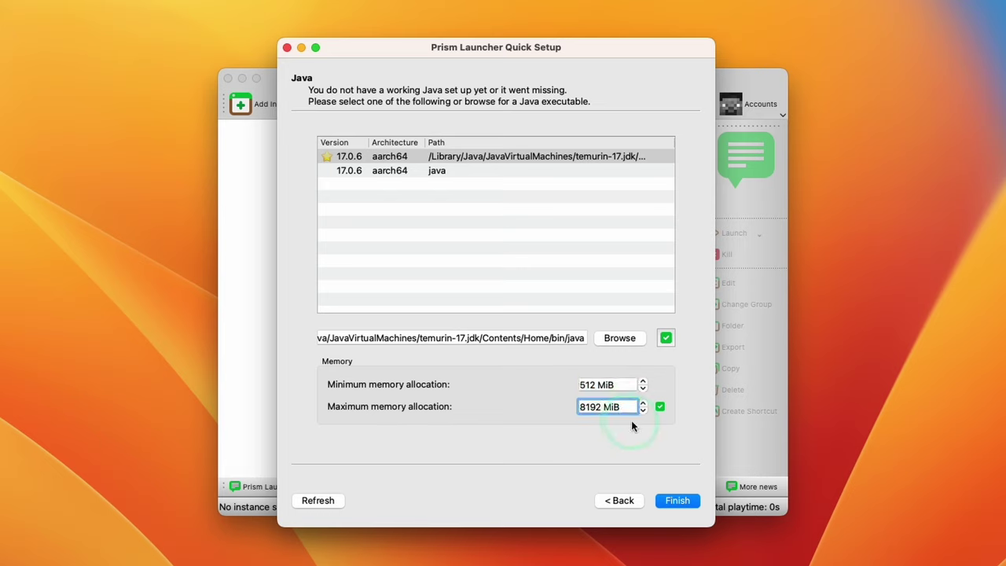
pyautogui.click(679, 504)
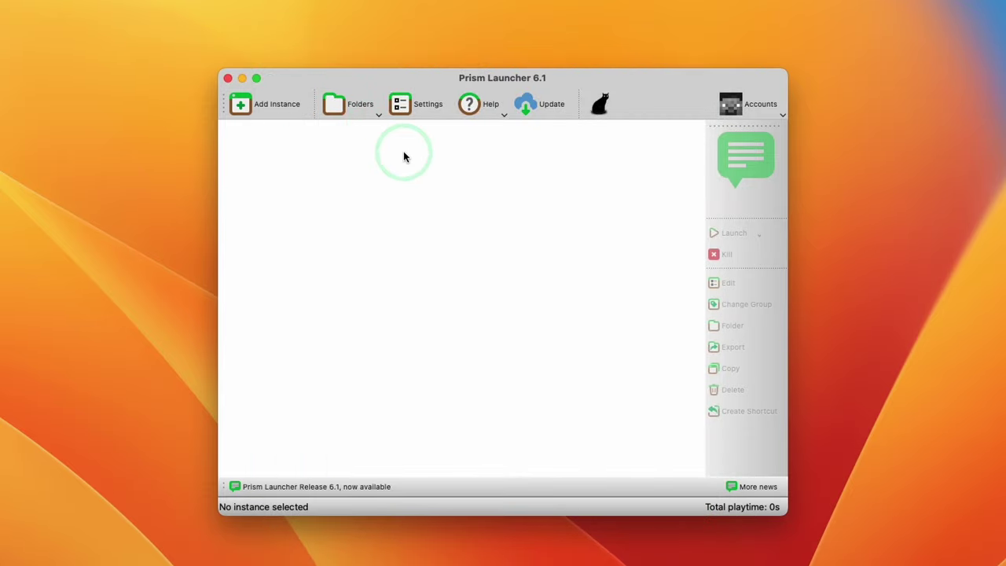
# Open Settings > Accounts through Manage Accounts in the Accounts toolbar dropdown.
pyautogui.click(732, 104)
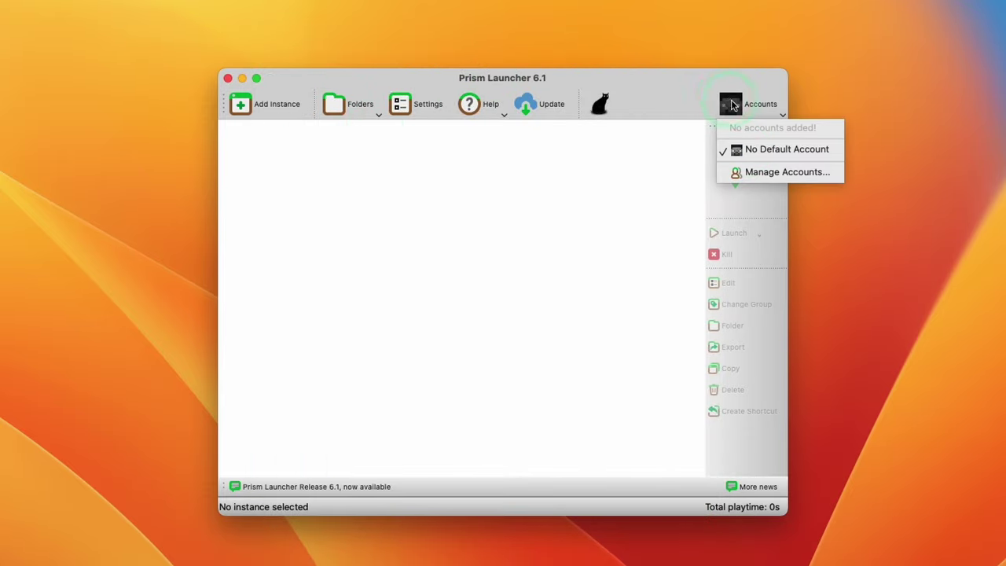
pyautogui.click(724, 110)
pyautogui.click(727, 110)
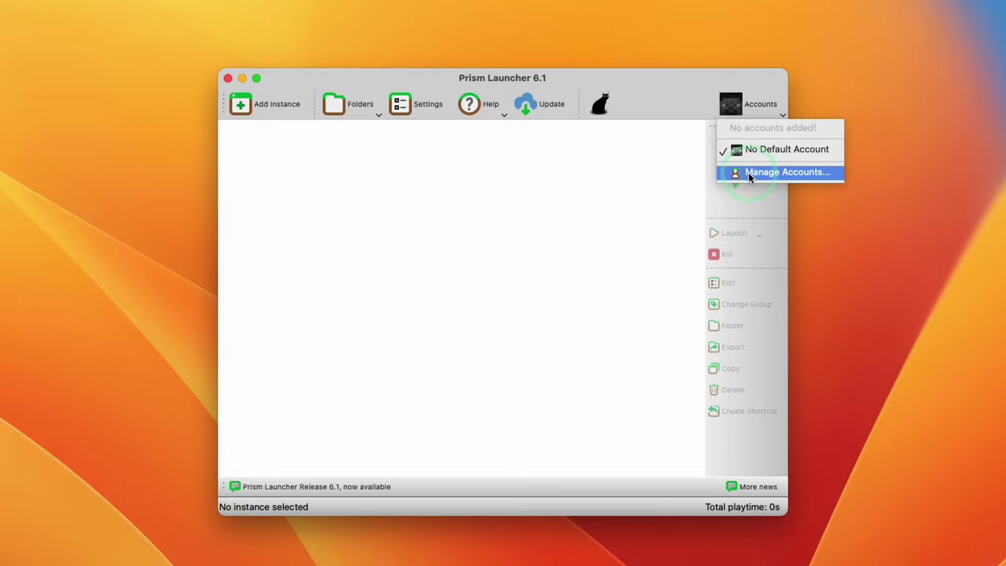
pyautogui.click(748, 172)
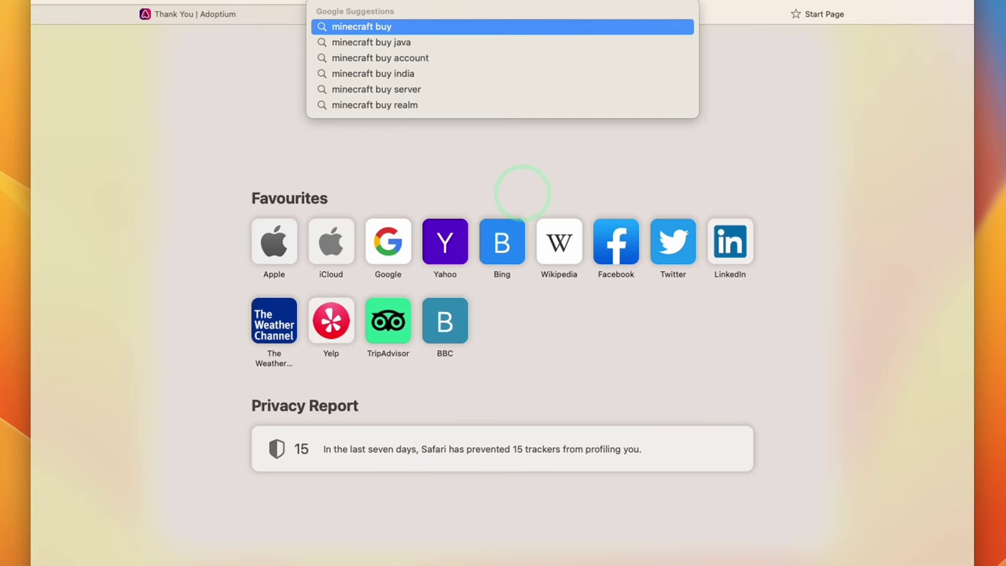
# Search 'minecraft buy' and open minecraft.net's PC purchase page with the $29.99 Base Game.
pyautogui.press('Return')
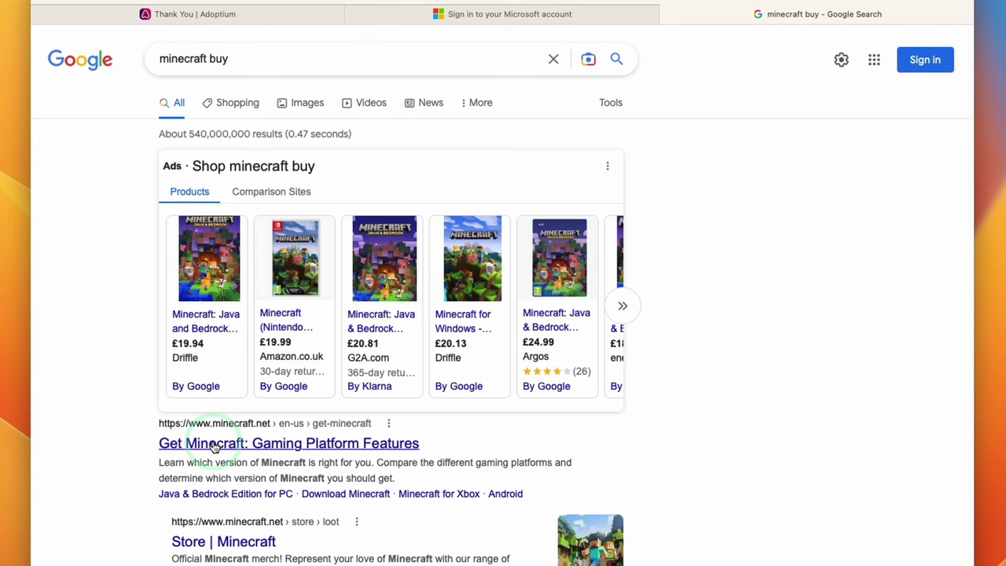
pyautogui.click(214, 445)
pyautogui.click(211, 349)
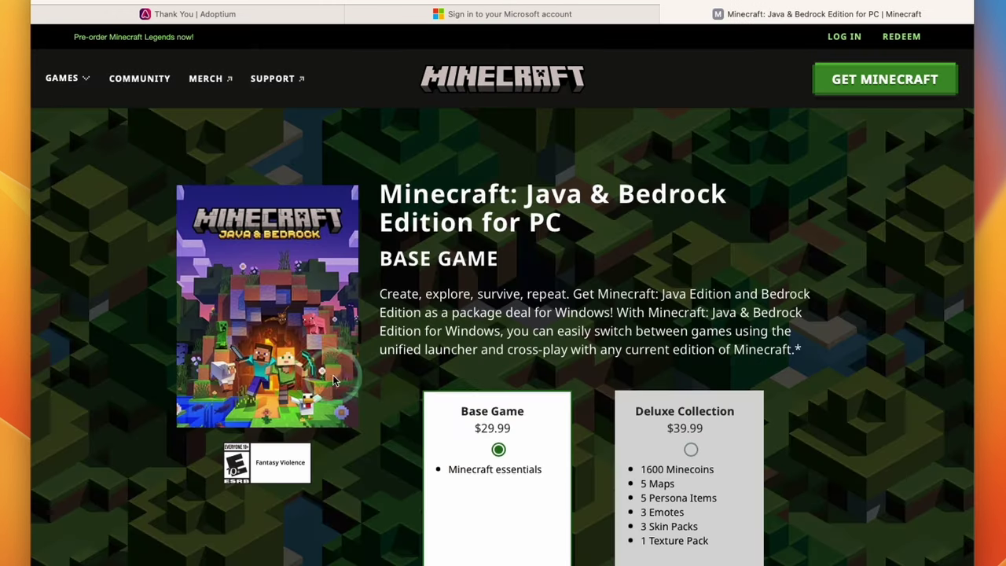
pyautogui.scroll(-3, 493, 404)
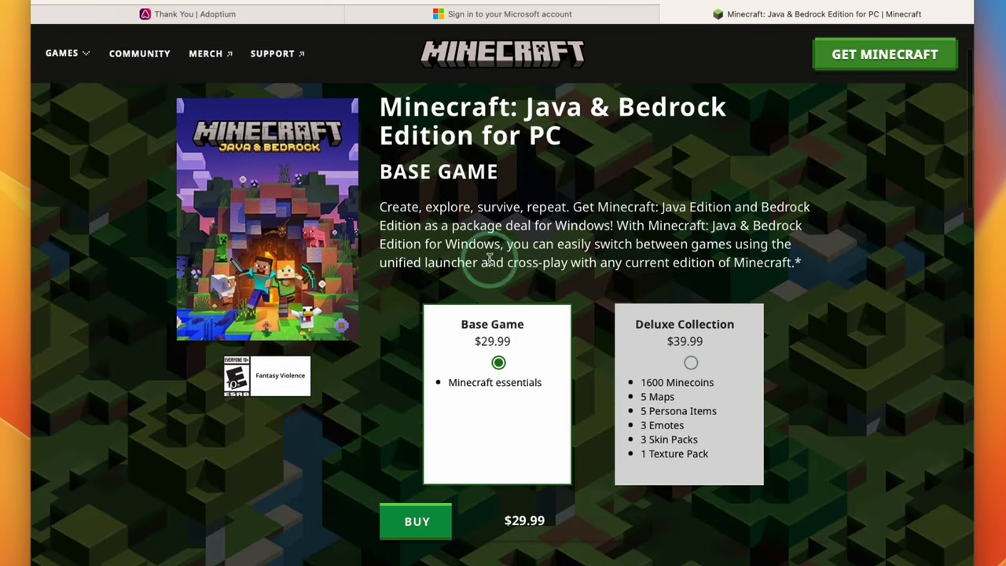
pyautogui.click(686, 10)
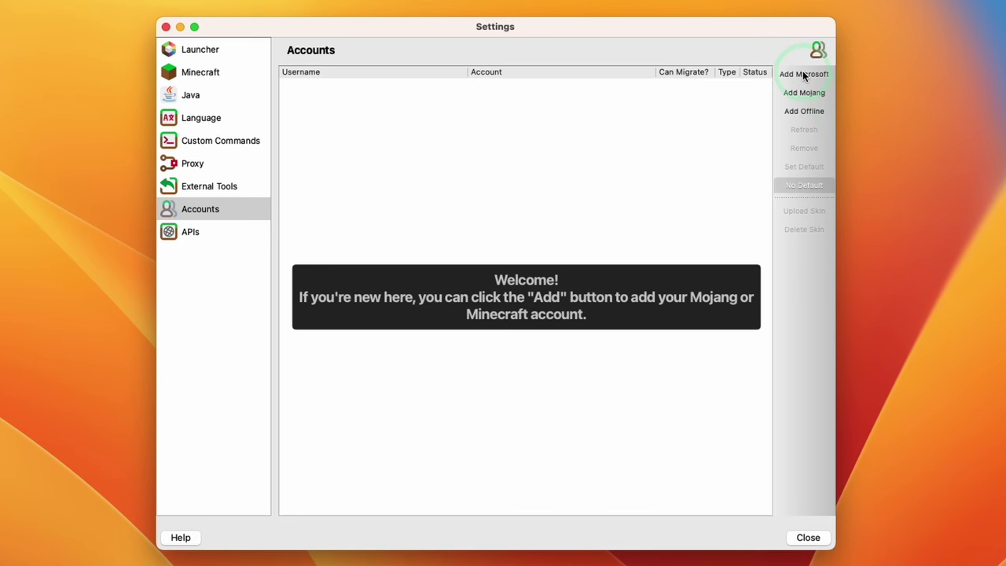
# Add a Microsoft account and submit the login code on microsoft.com/link.
pyautogui.click(804, 74)
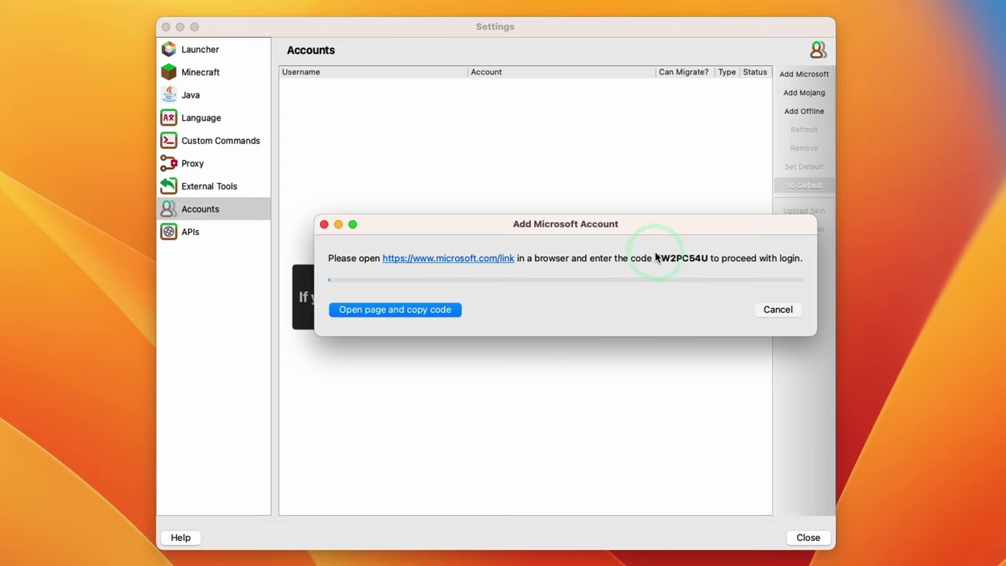
pyautogui.click(363, 309)
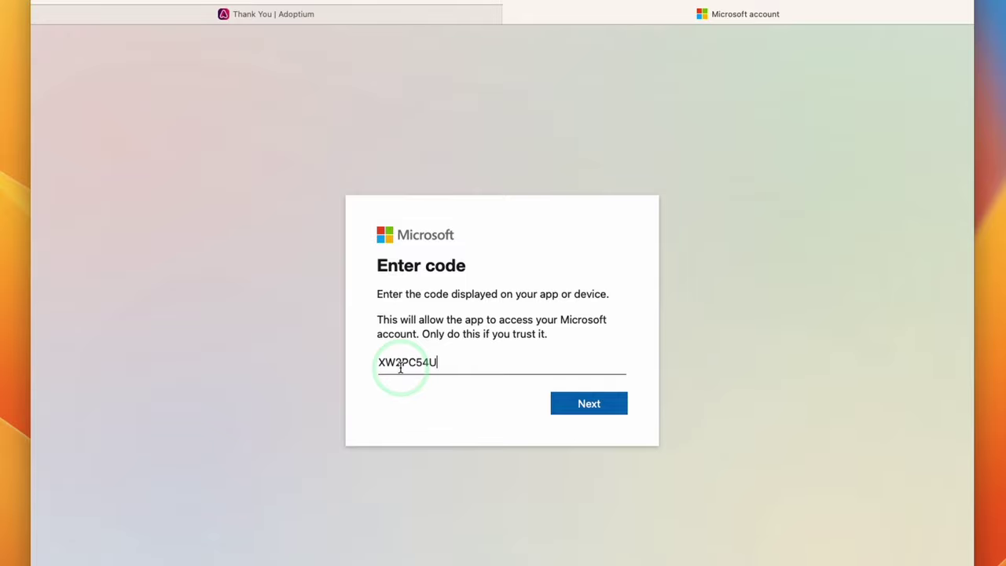
pyautogui.click(589, 405)
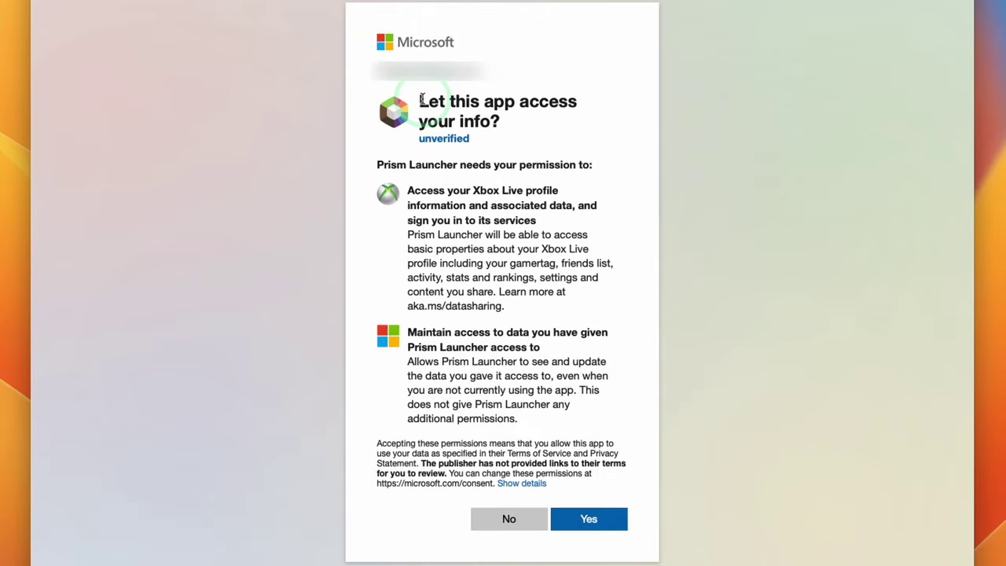
# Sign in and grant Prism Launcher access, reaching the All done! confirmation.
pyautogui.moveTo(415, 101); pyautogui.dragTo(497, 116)
pyautogui.click(503, 120)
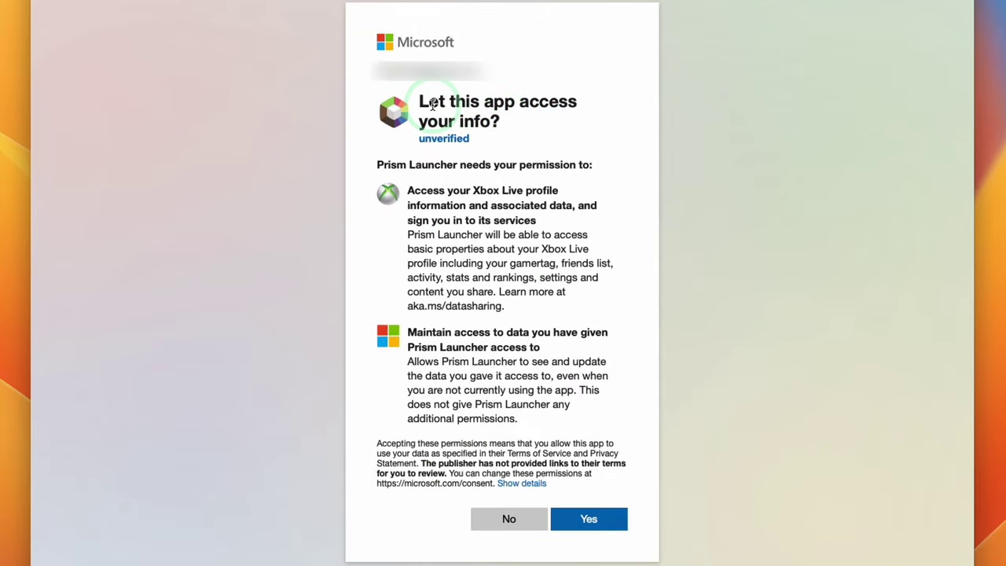
pyautogui.click(588, 519)
pyautogui.moveTo(489, 266); pyautogui.dragTo(569, 263)
pyautogui.click(566, 302)
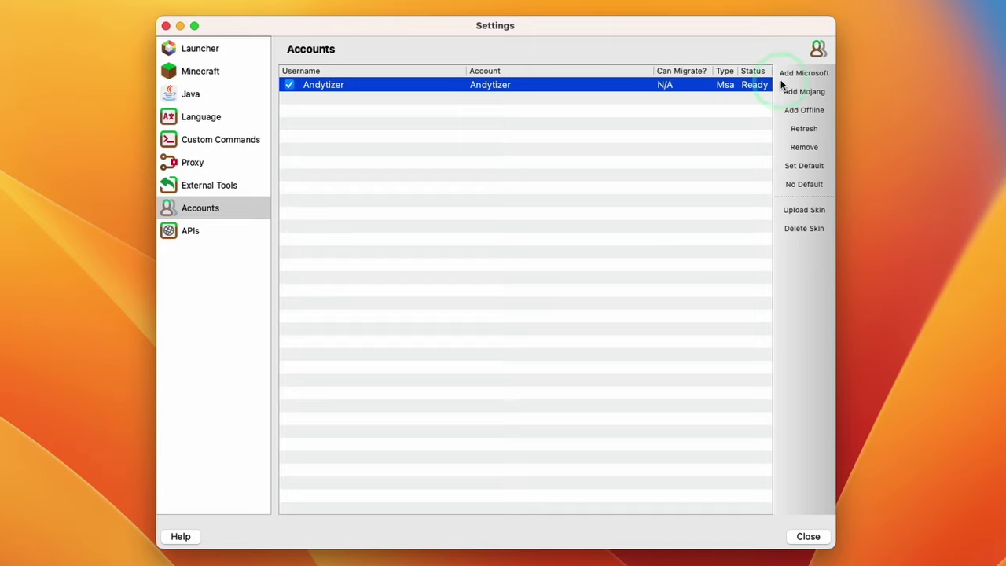
# Look over the Minecraft and Launcher settings pages, then close the Settings window.
pyautogui.click(217, 72)
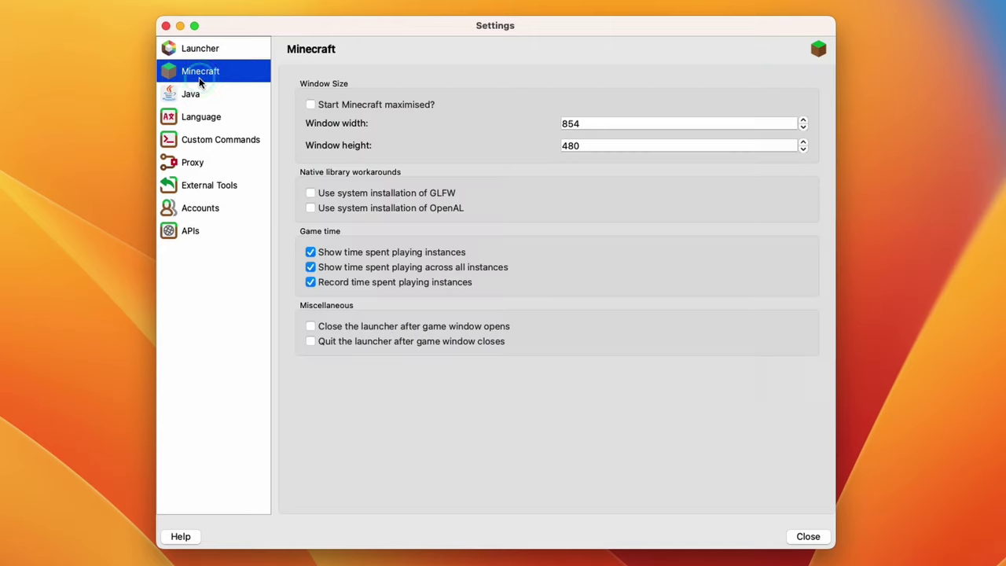
pyautogui.click(243, 53)
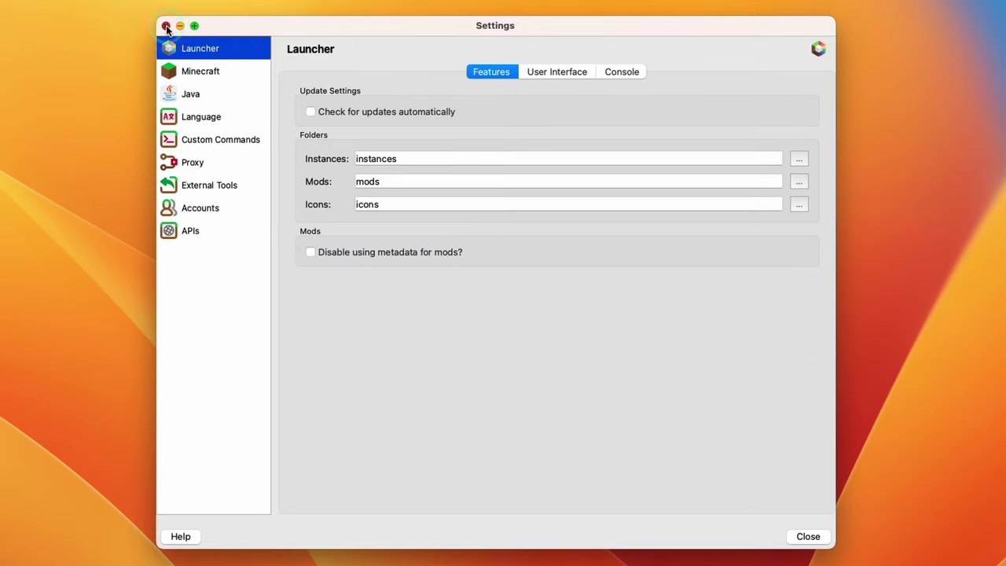
pyautogui.click(166, 27)
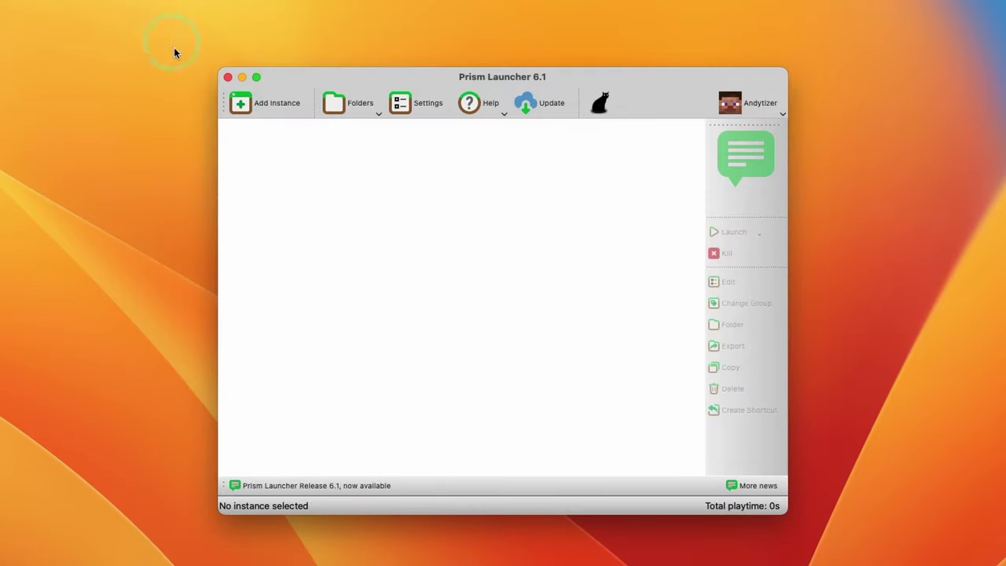
# Add a Vanilla 1.19.3 instance using the Fabric 0.14.13 mod loader.
pyautogui.click(248, 101)
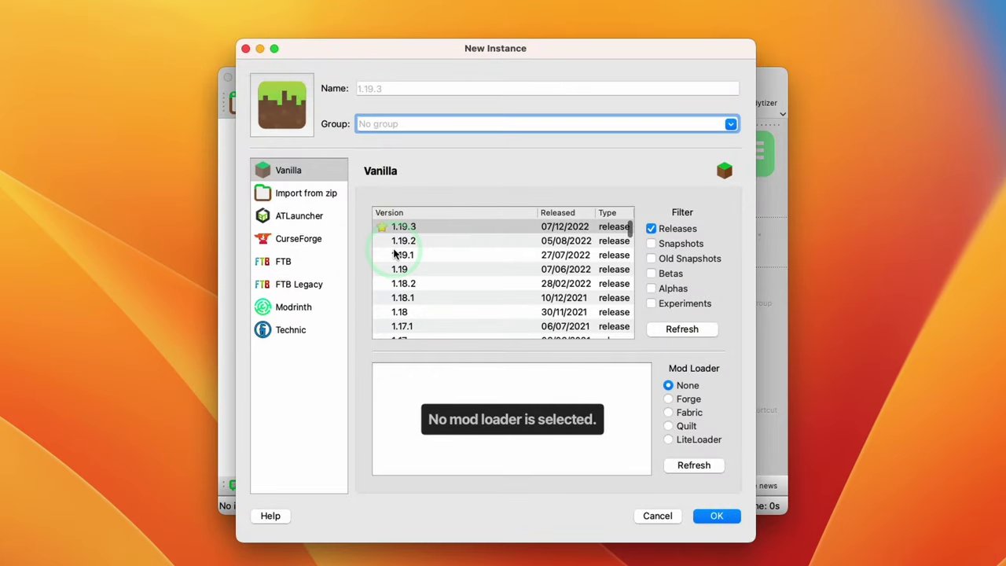
pyautogui.click(418, 228)
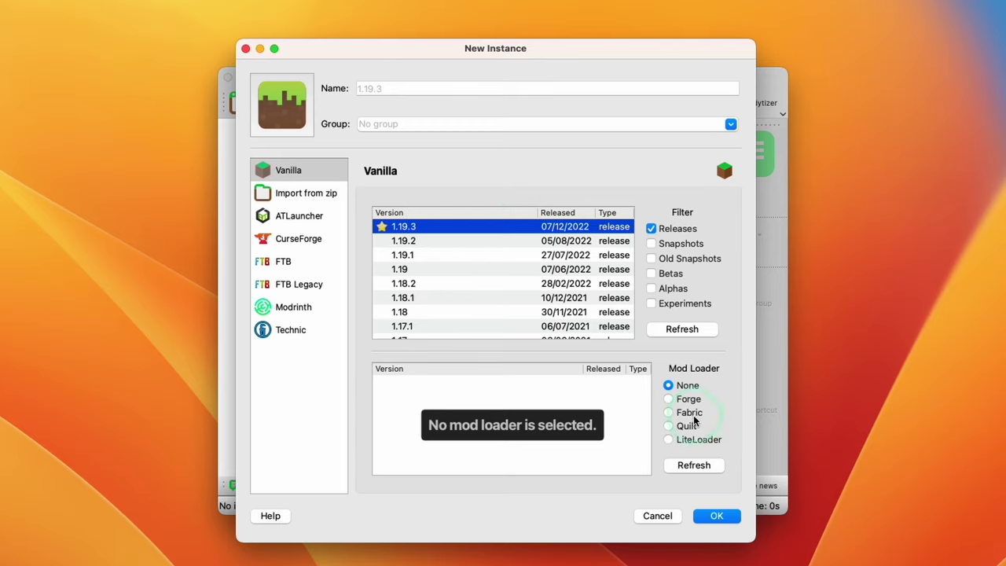
pyautogui.click(670, 413)
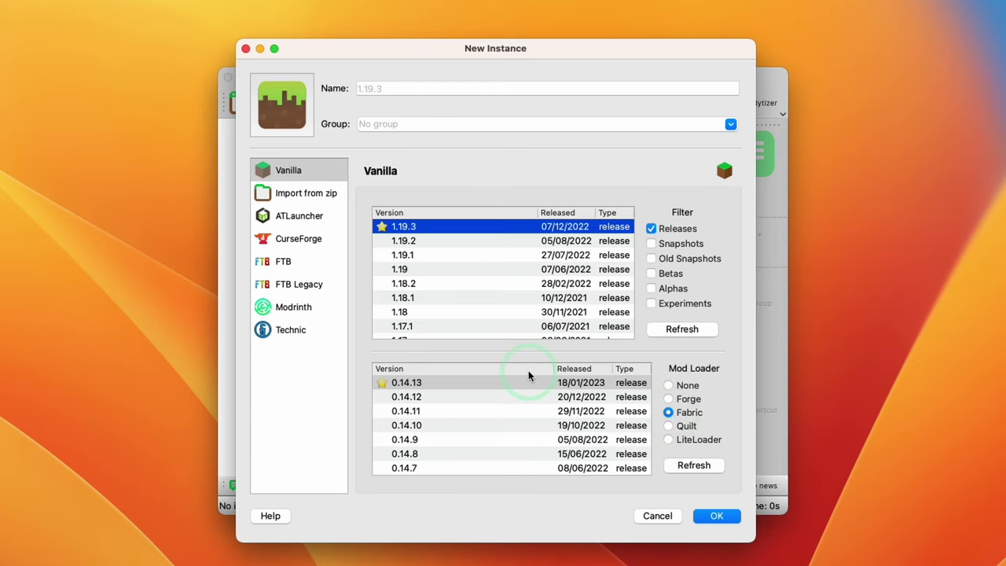
pyautogui.click(528, 382)
pyautogui.click(721, 517)
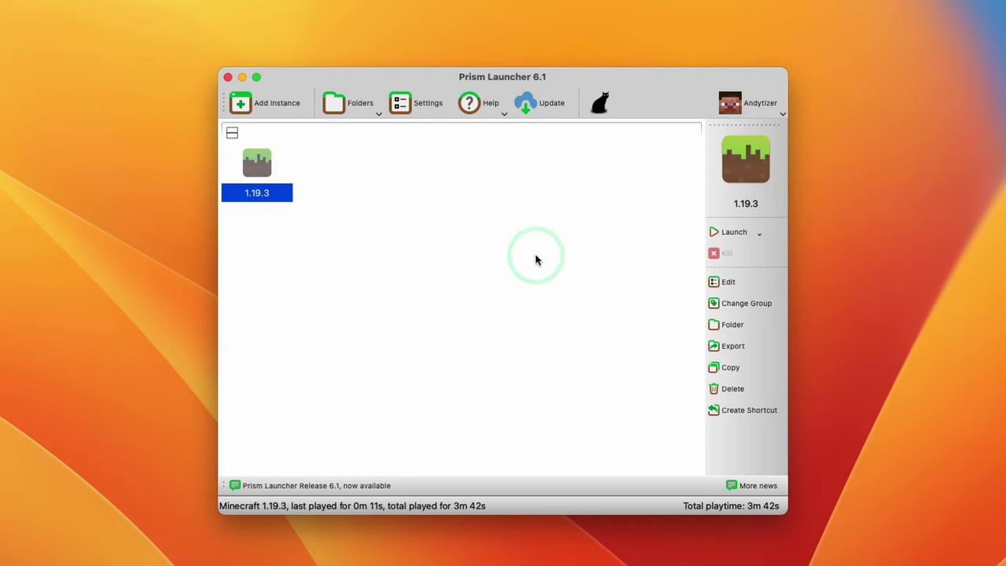
# Open the 1.19.3 instance's mod downloader on CurseForge.
pyautogui.click(726, 285)
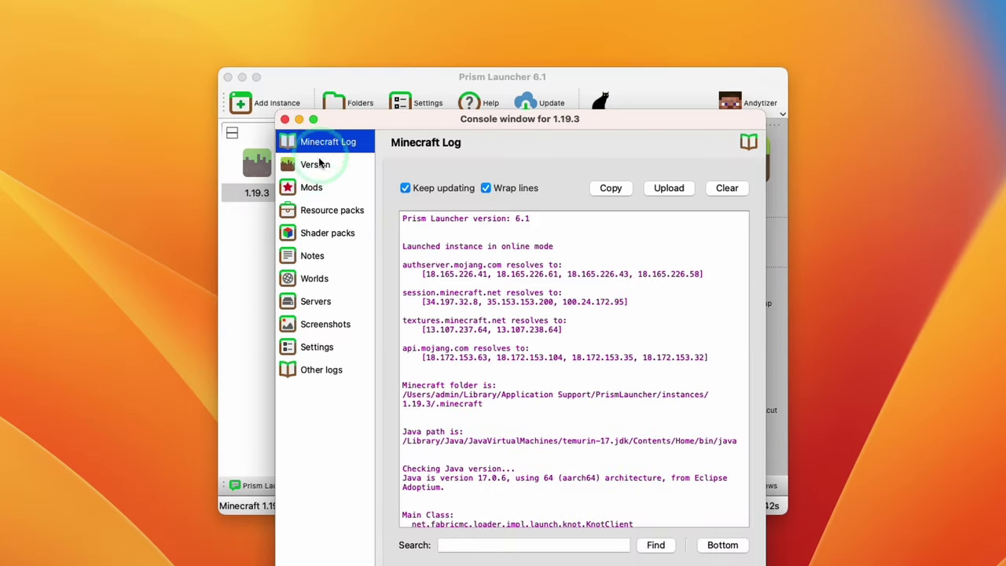
pyautogui.click(298, 197)
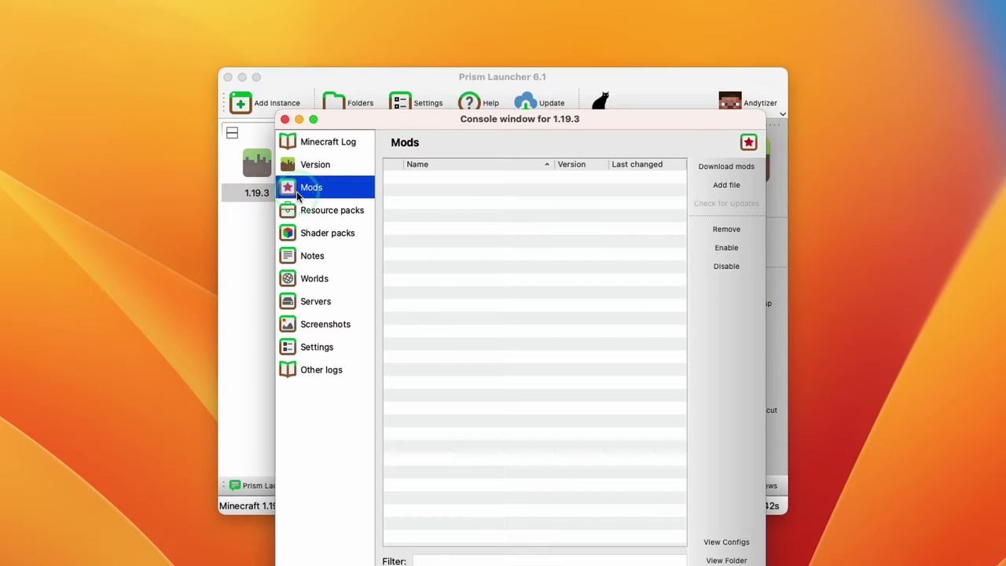
pyautogui.click(725, 170)
pyautogui.click(338, 251)
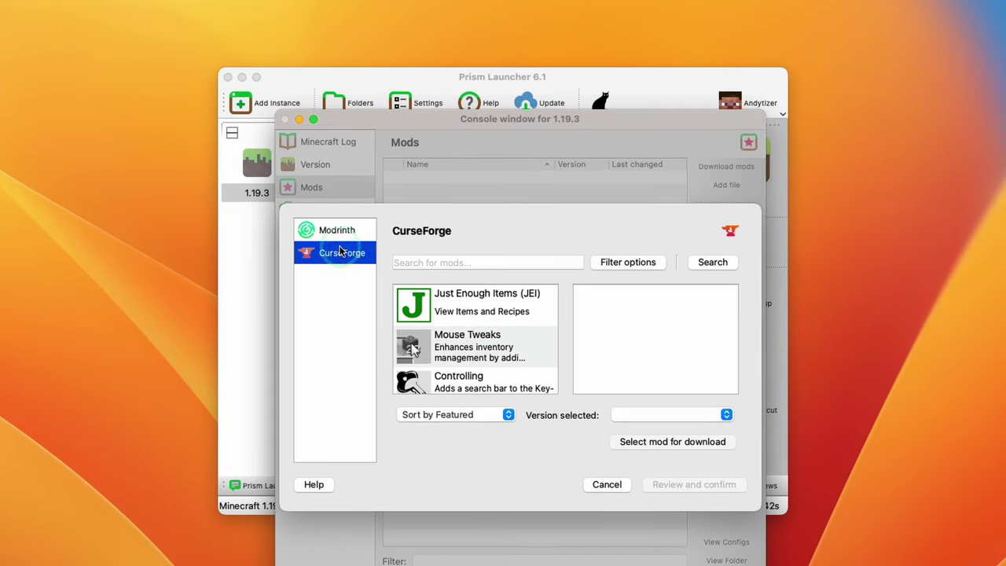
pyautogui.click(429, 262)
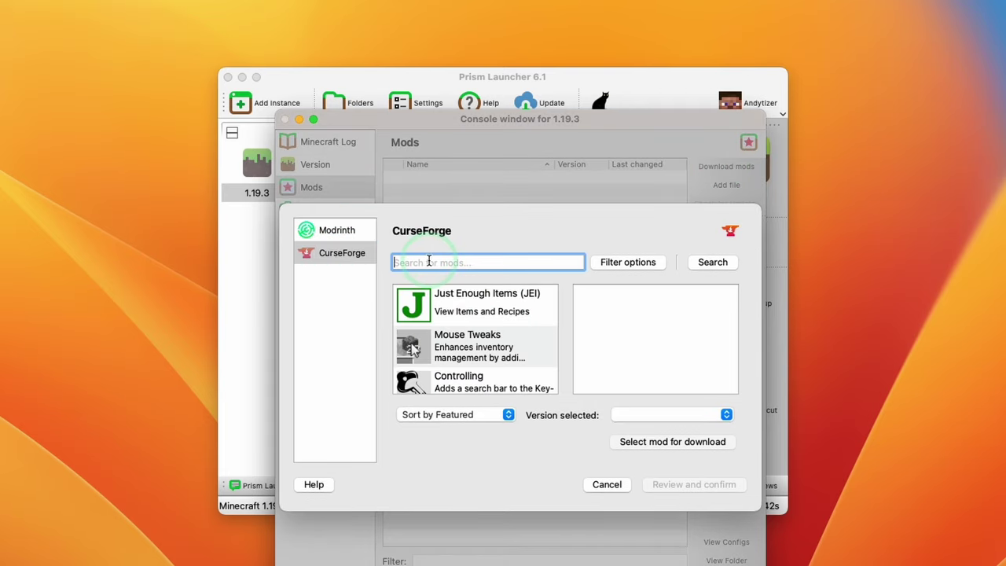
# Search for 'sodium' and mark Sodium and Iris Shaders for download.
pyautogui.write('sodium')
pyautogui.press('Return')
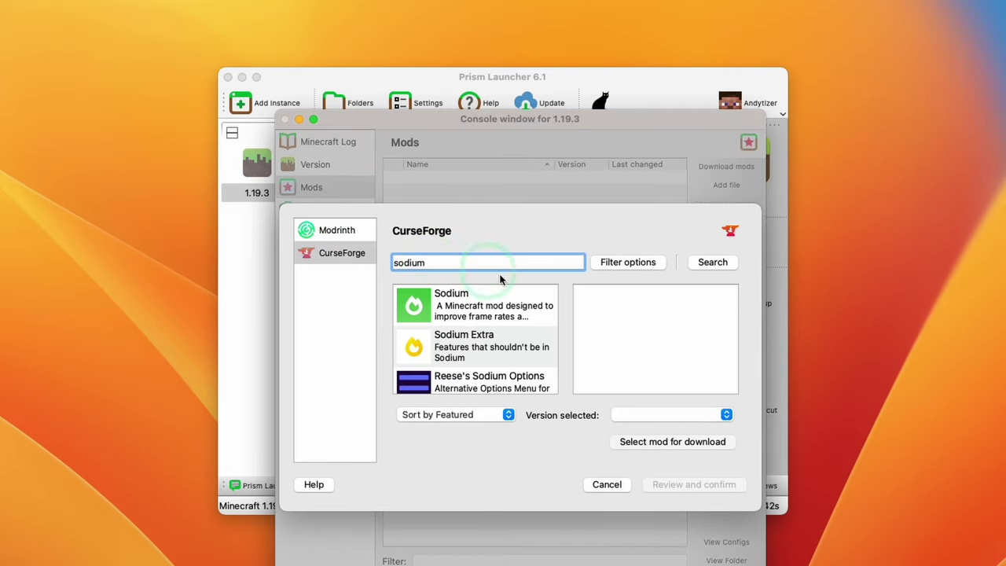
pyautogui.click(470, 315)
pyautogui.click(627, 415)
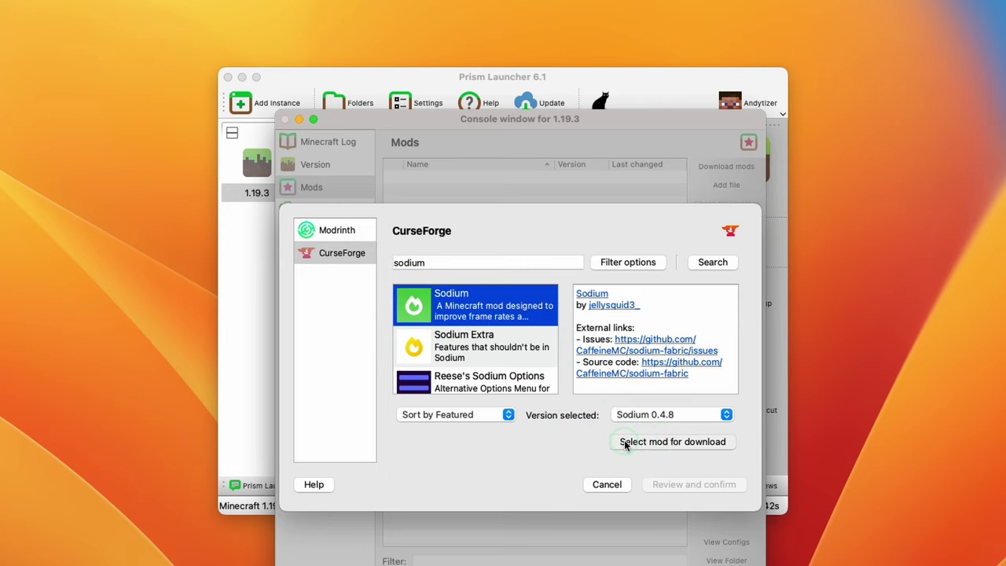
pyautogui.click(665, 442)
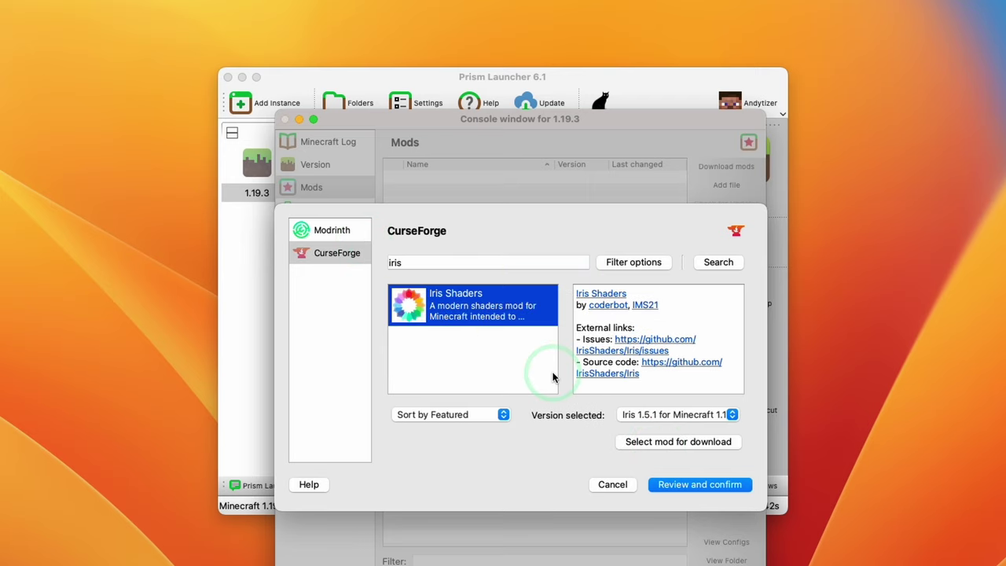
pyautogui.click(651, 442)
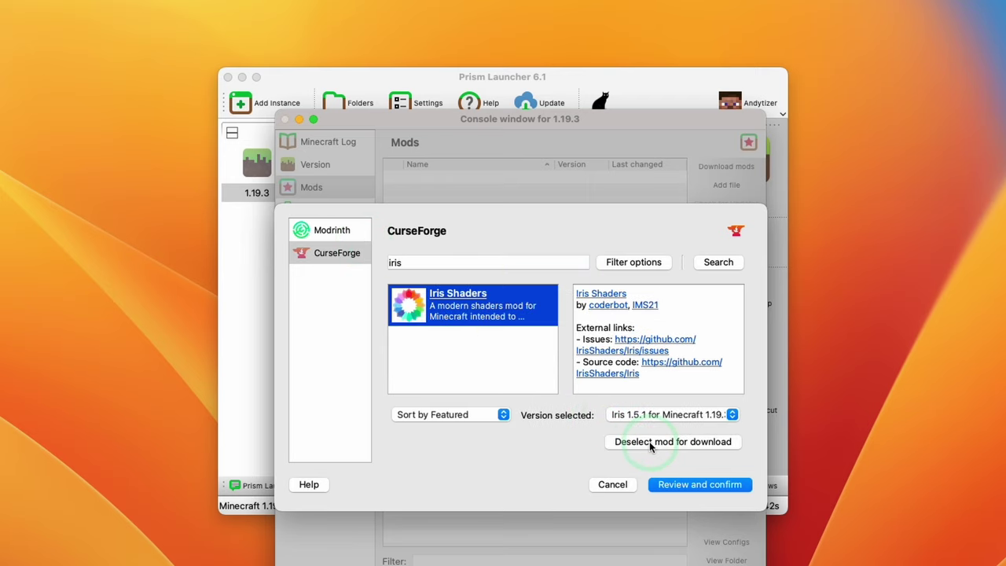
# Mark FPS Monitor too, confirm the chosen mods, and open the Shader packs page.
pyautogui.click(311, 245)
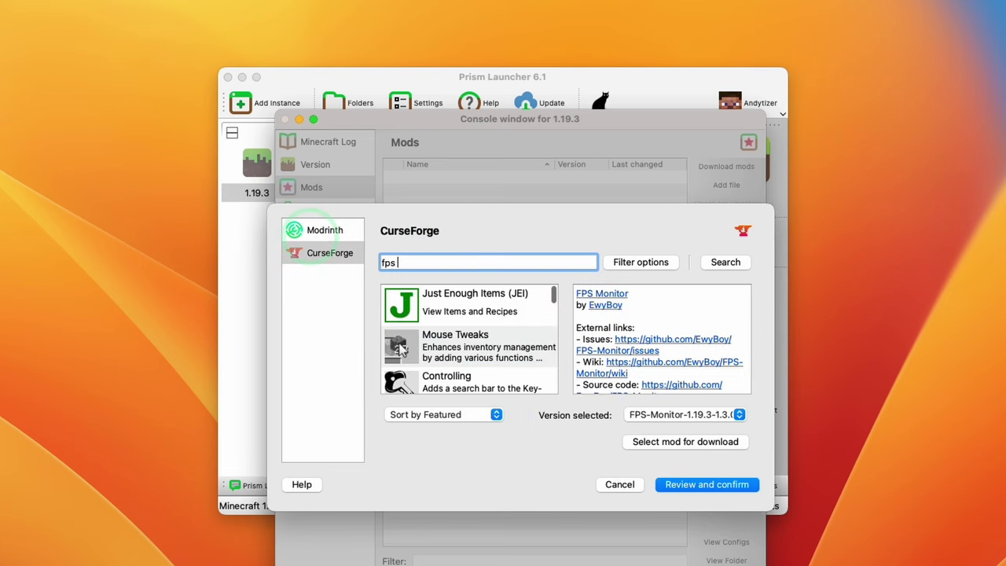
pyautogui.write('fps monitor')
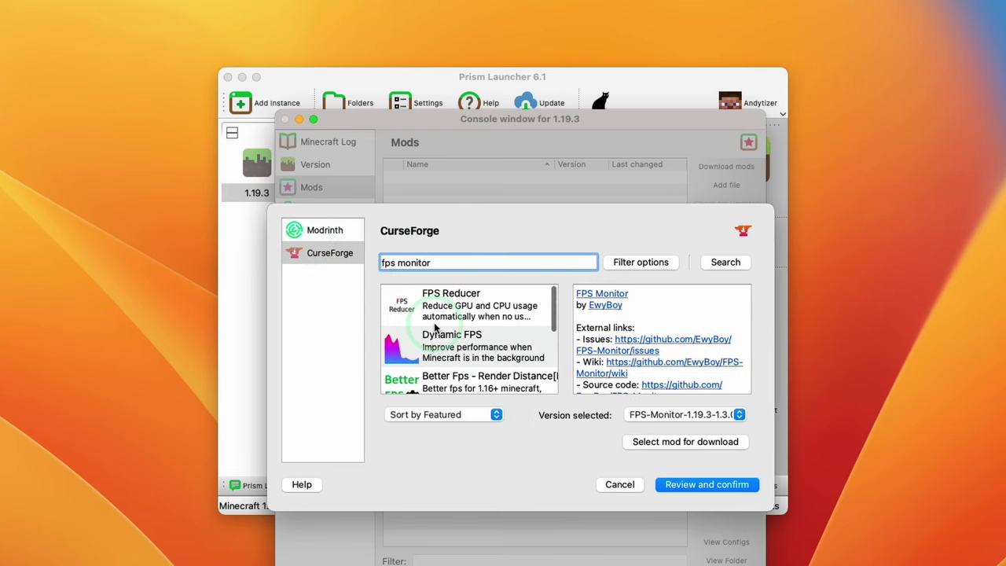
pyautogui.moveTo(553, 307); pyautogui.dragTo(539, 338)
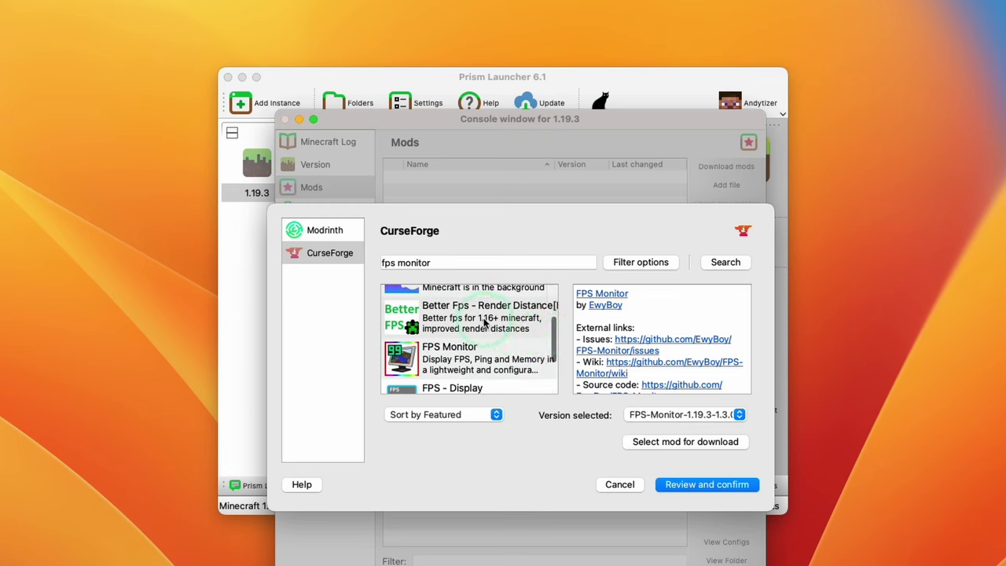
pyautogui.click(450, 356)
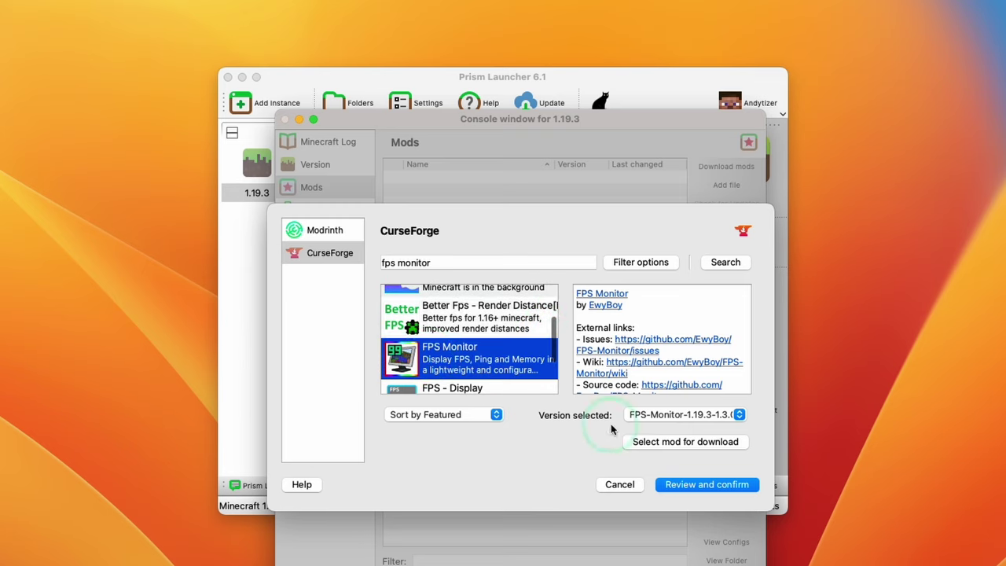
pyautogui.click(657, 443)
pyautogui.click(360, 249)
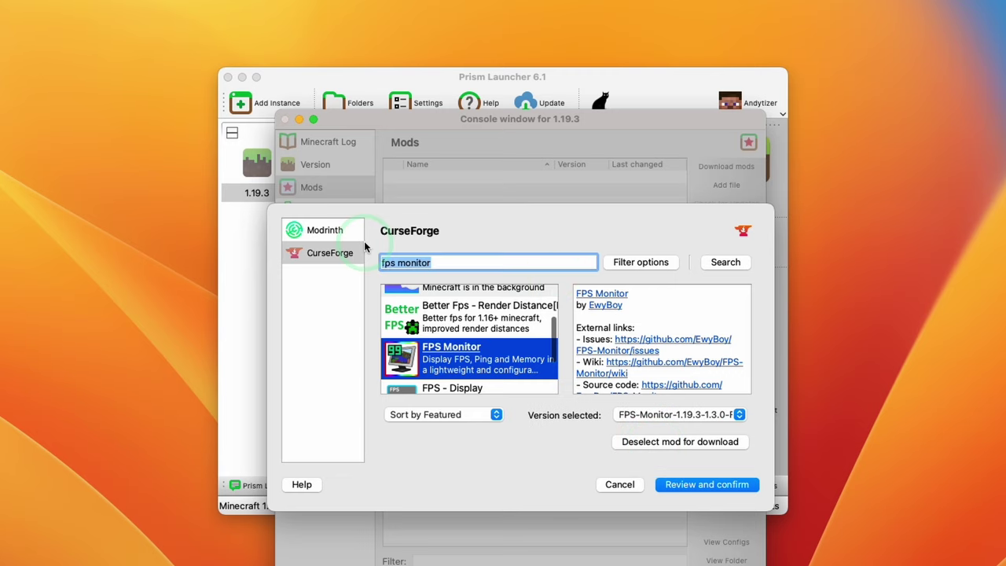
pyautogui.click(686, 489)
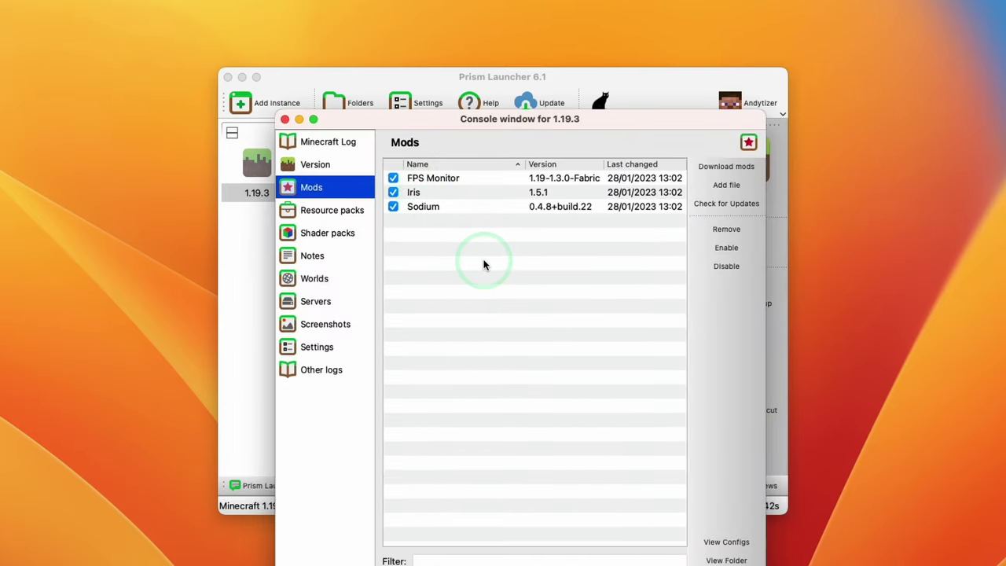
pyautogui.click(346, 233)
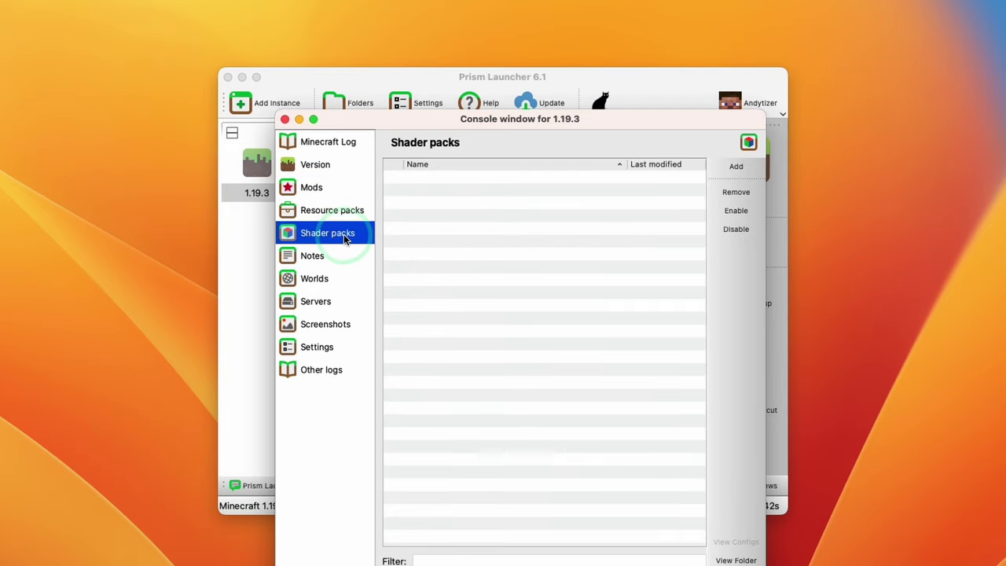
# Open the instance's shaderpacks folder in Finder and switch to Safari's Sildur's Shaders downloads tab.
pyautogui.click(435, 227)
pyautogui.click(672, 342)
pyautogui.click(725, 541)
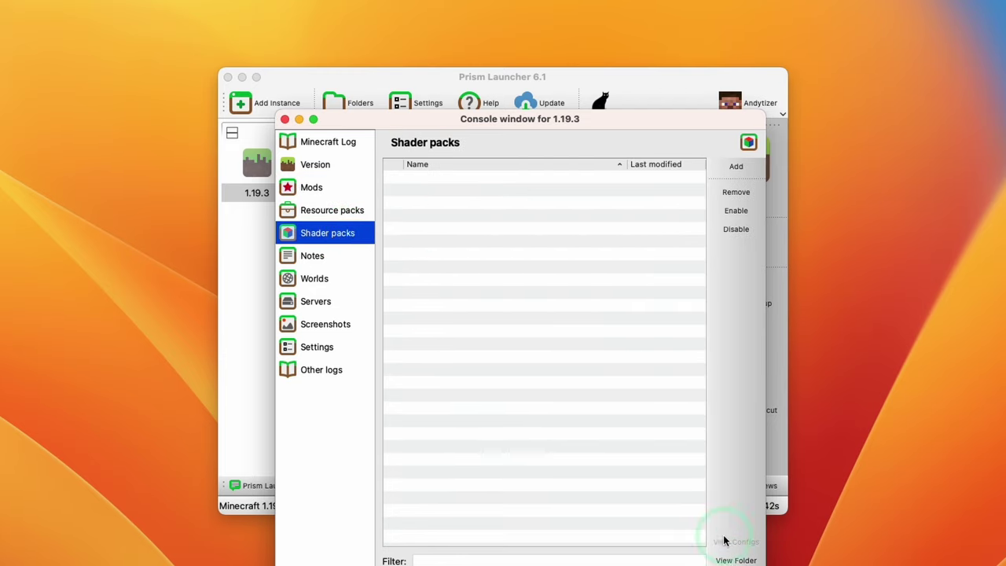
pyautogui.click(736, 561)
pyautogui.click(477, 118)
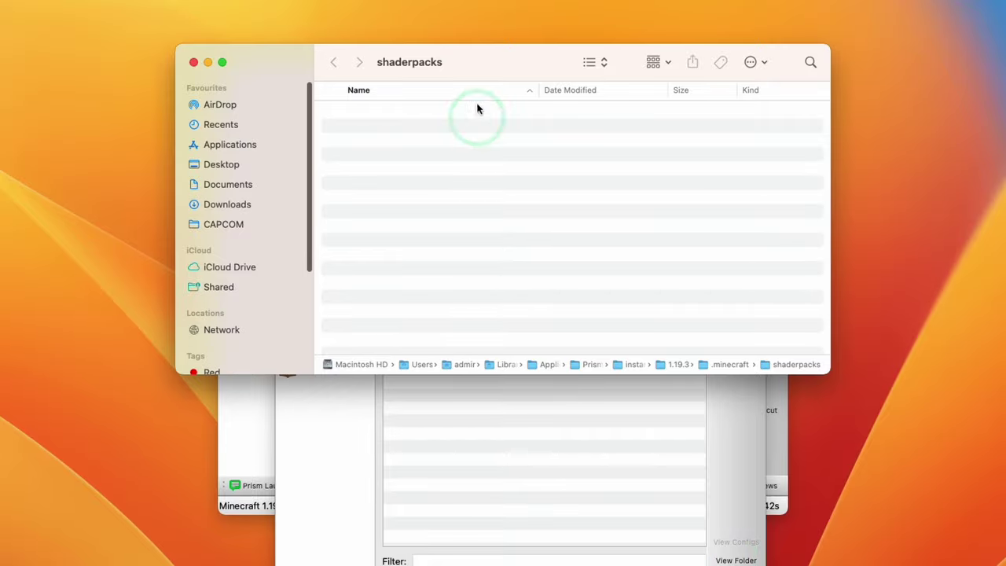
pyautogui.click(497, 169)
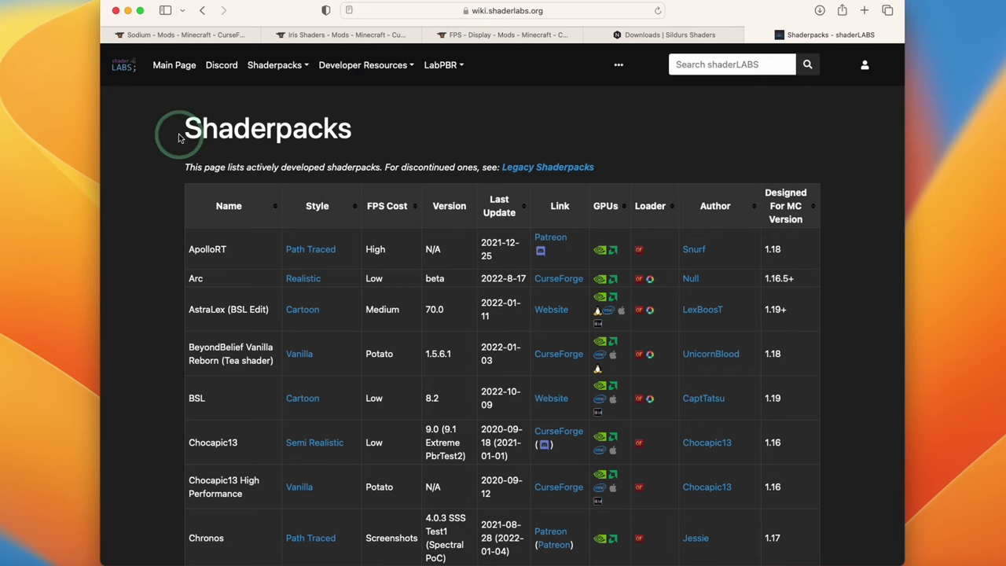
# Follow the Vibrant High link, skip the ad, and download Sildur's Vibrant Shaders v1.50 High.
pyautogui.moveTo(184, 132); pyautogui.dragTo(371, 136)
pyautogui.click(370, 137)
pyautogui.scroll(-2, 614, 261)
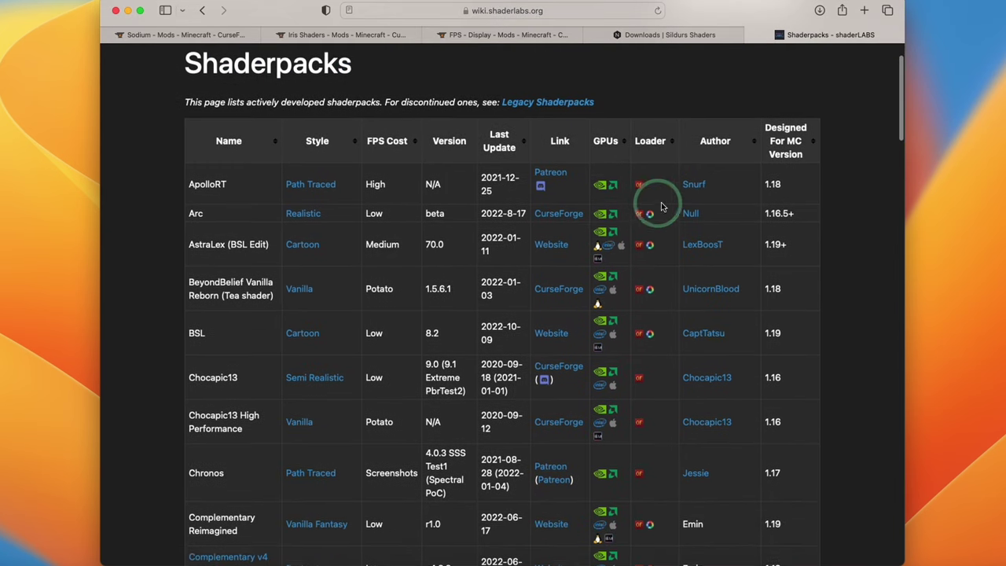
pyautogui.hotkey('ctrl', 'shift', 'Tab')
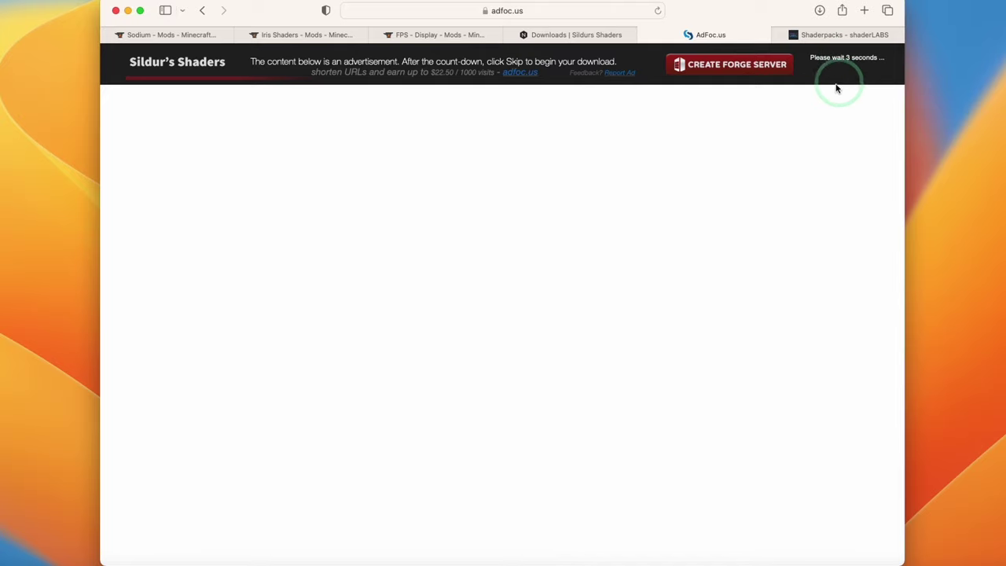
pyautogui.click(842, 68)
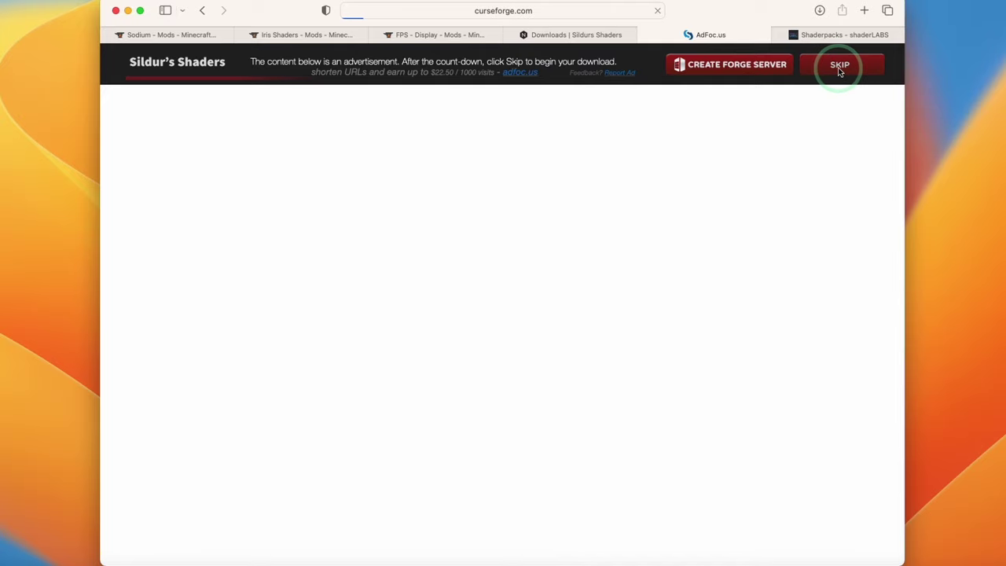
pyautogui.scroll(-2, 402, 316)
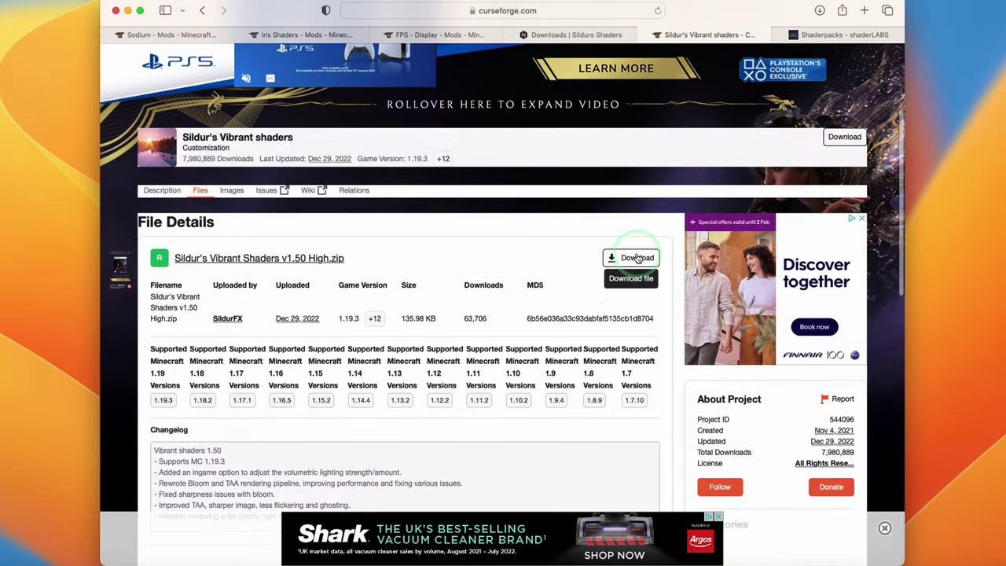
pyautogui.click(631, 260)
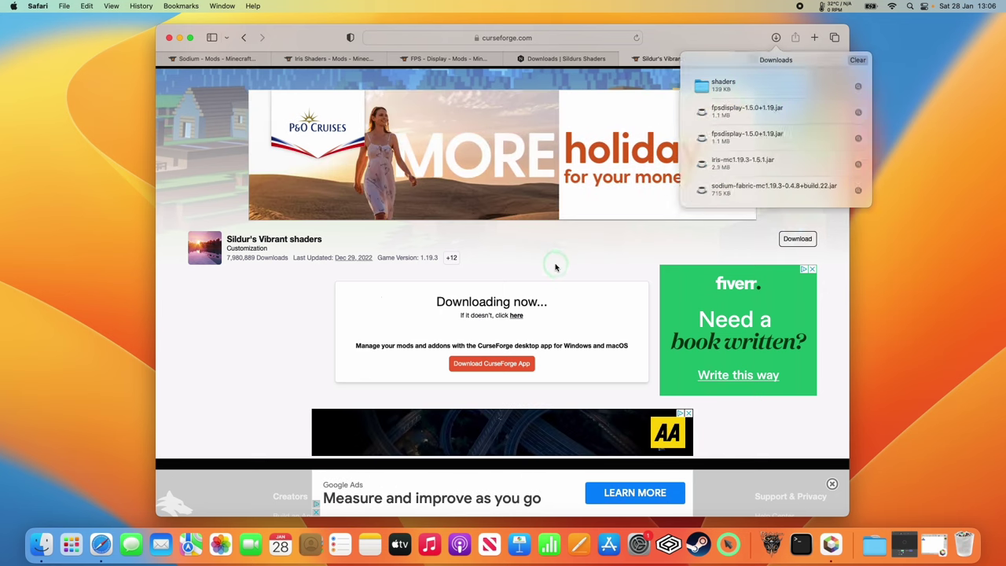
# Turn off Safari's opening of safe downloads, re-download the shaders zip, and minimise Safari.
pyautogui.click(16, 5)
pyautogui.moveTo(38, 6)
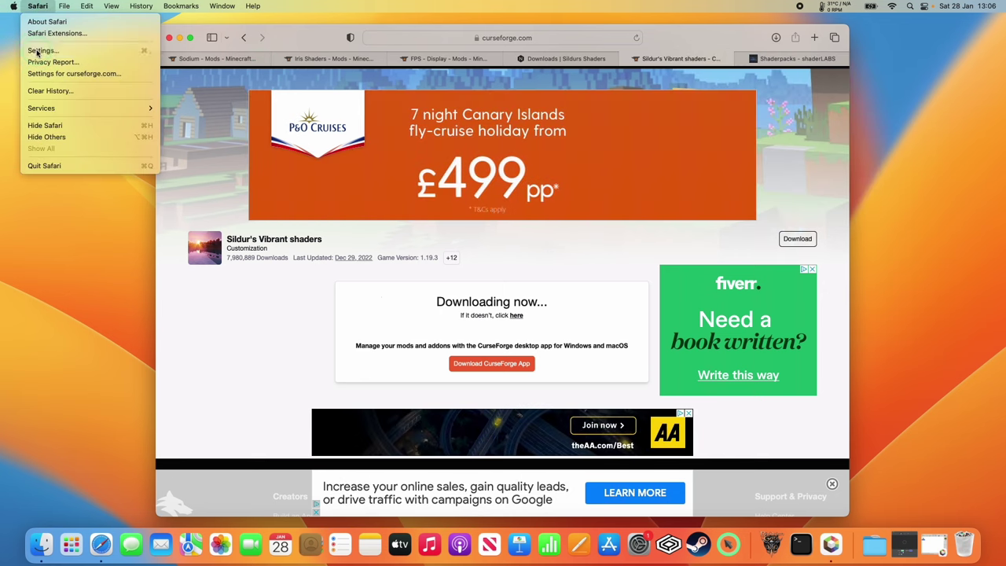
pyautogui.click(39, 51)
pyautogui.click(531, 386)
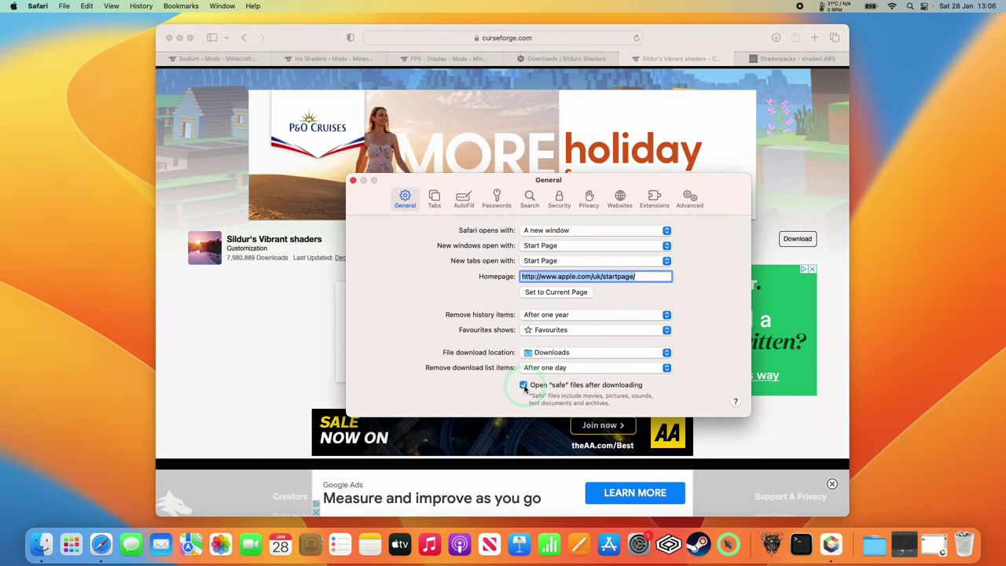
pyautogui.click(353, 180)
pyautogui.click(516, 316)
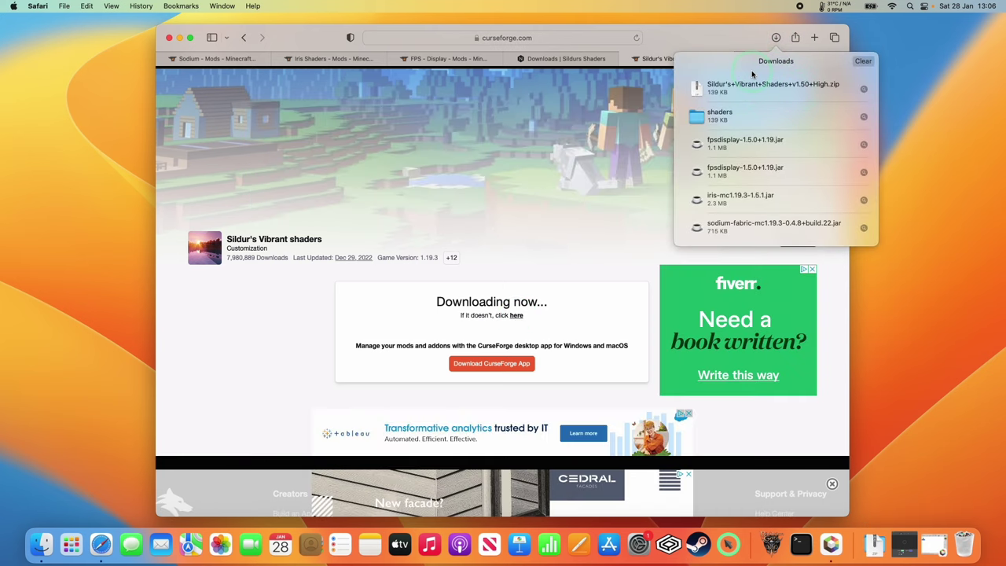
pyautogui.press('super+m')
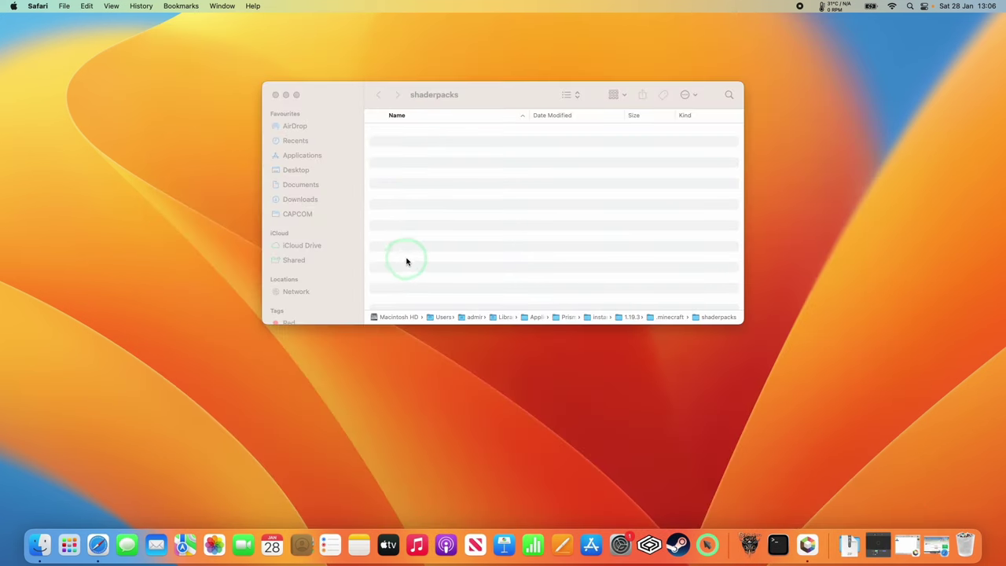
# Move the Sildur's Vibrant Shaders zip from Downloads into shaderpacks and close both Finder windows.
pyautogui.click(406, 262)
pyautogui.rightClick(40, 543)
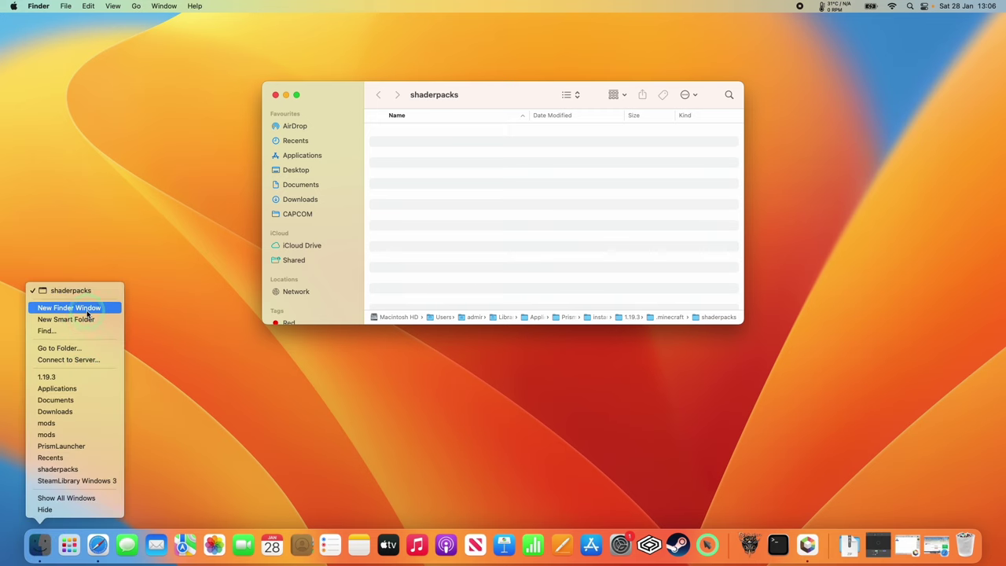
pyautogui.click(327, 258)
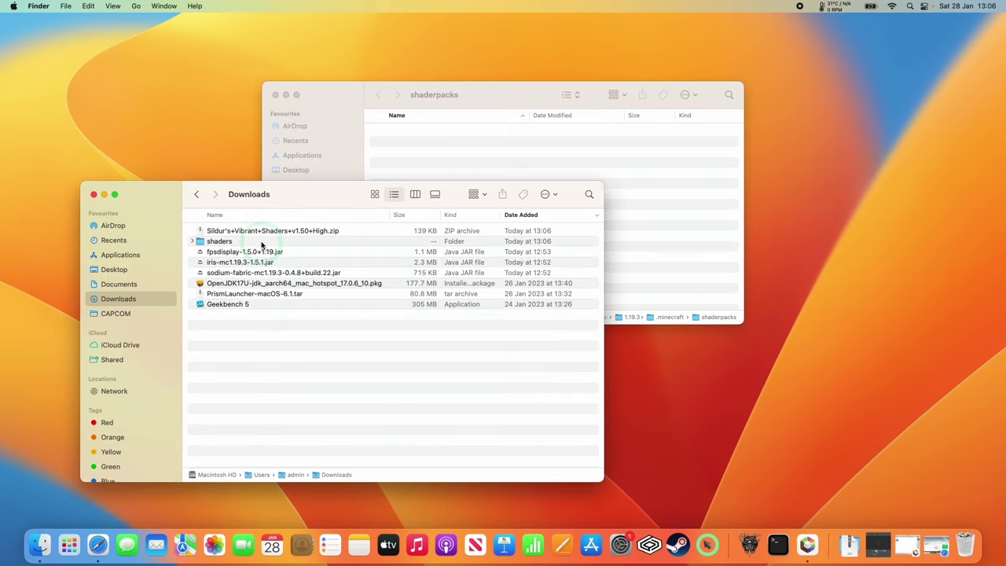
pyautogui.click(261, 231)
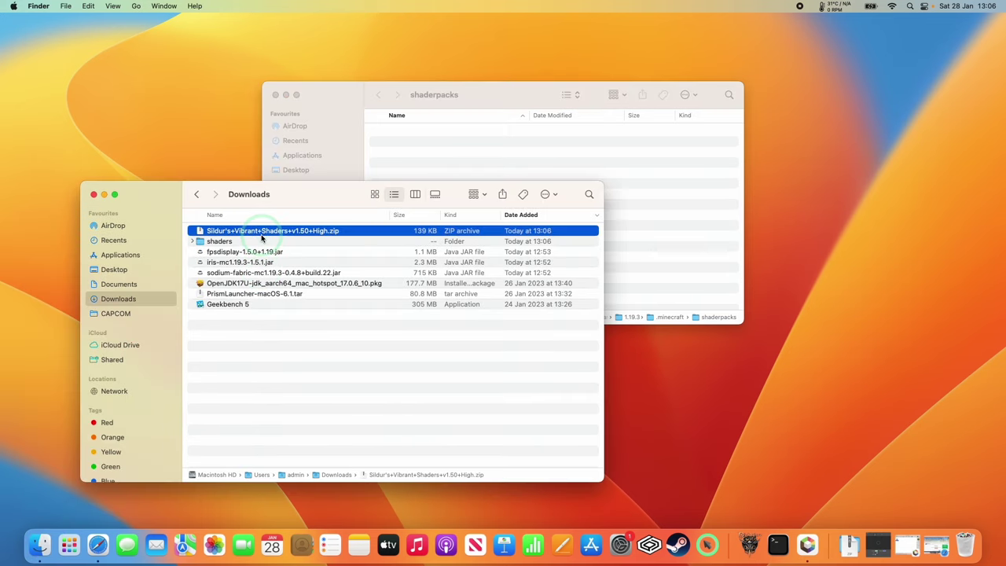
pyautogui.moveTo(253, 233); pyautogui.dragTo(442, 152)
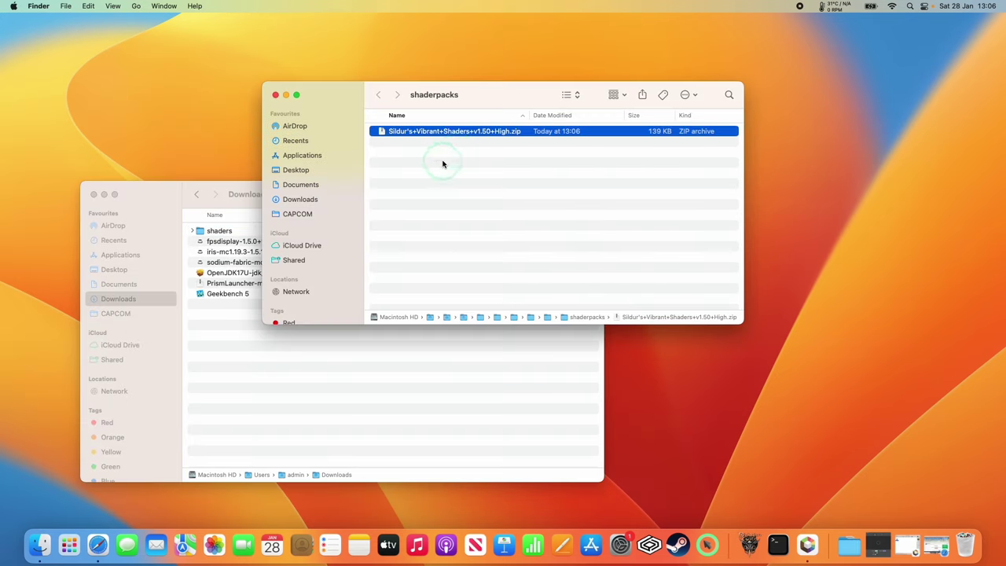
pyautogui.click(533, 222)
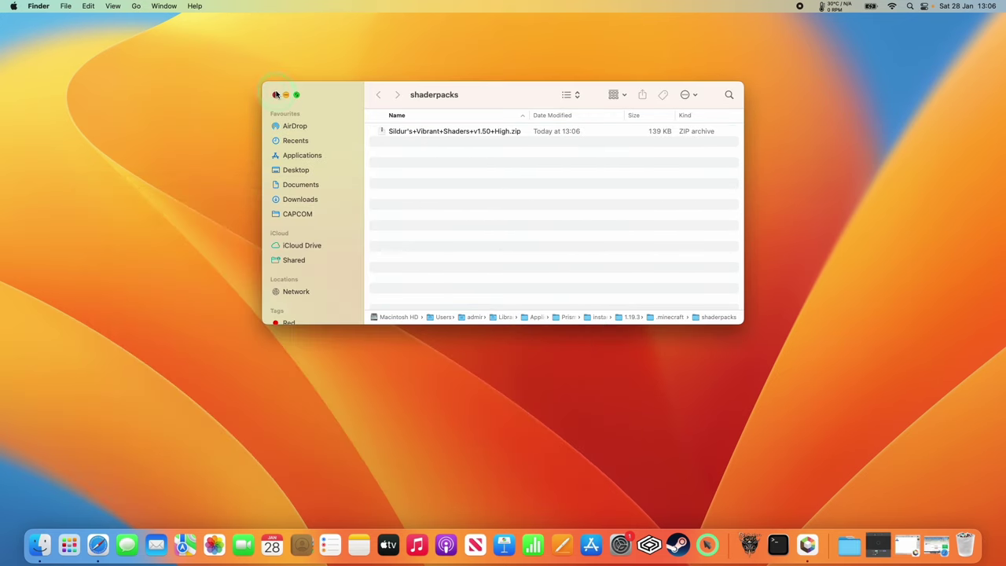
pyautogui.click(275, 94)
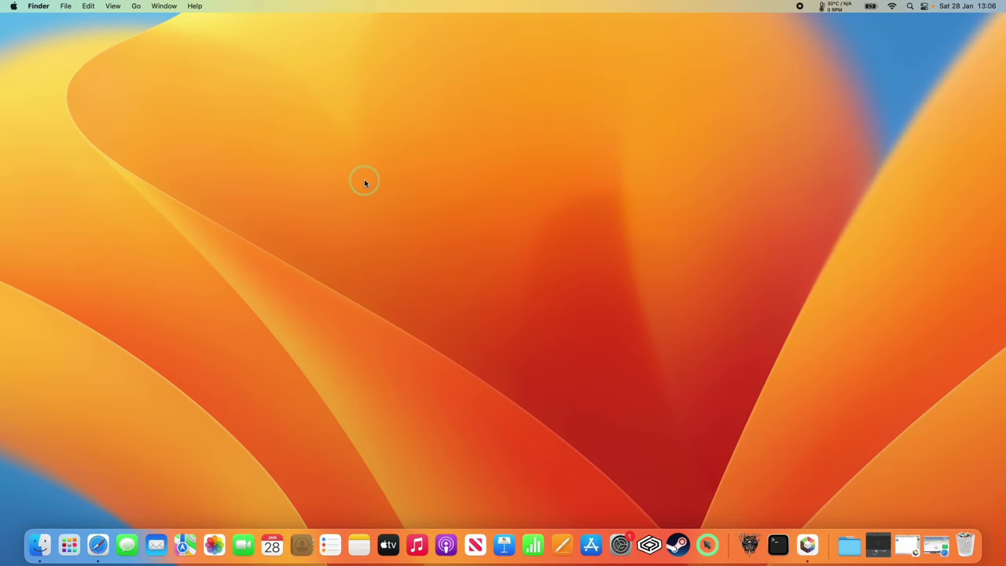
pyautogui.click(806, 544)
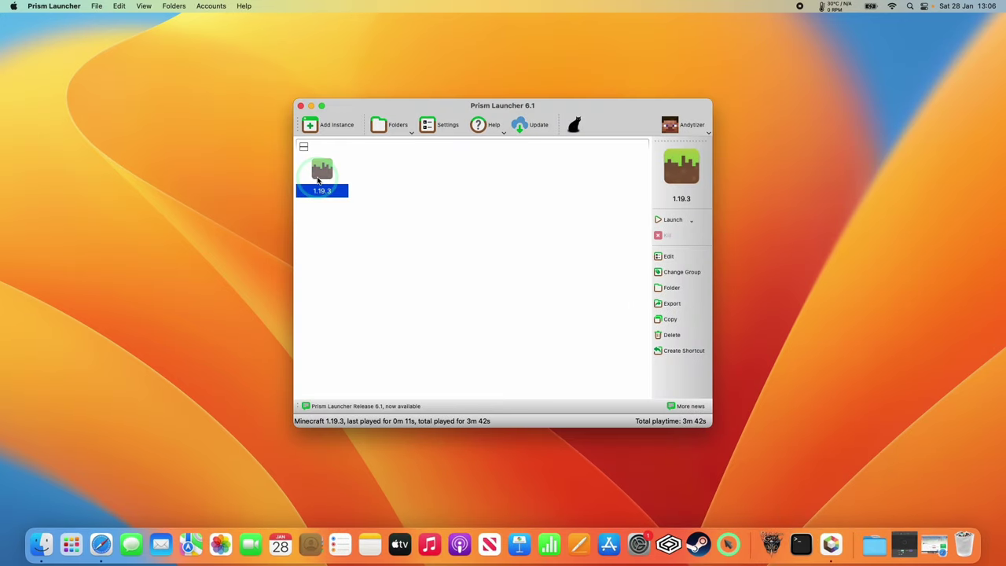
# Launch the 1.19.3 Fabric instance and start the singleplayer world.
pyautogui.doubleClick(318, 180)
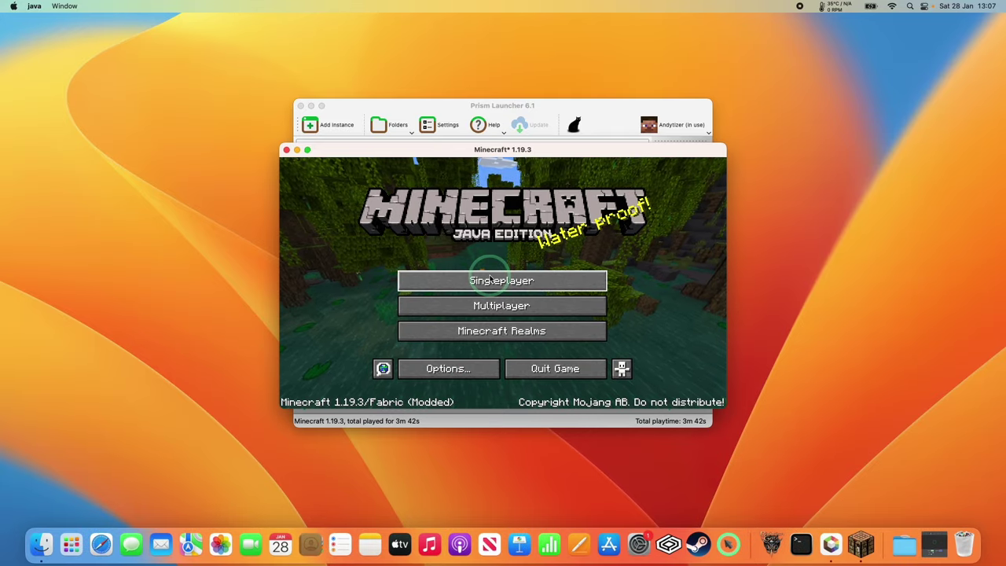
pyautogui.click(492, 281)
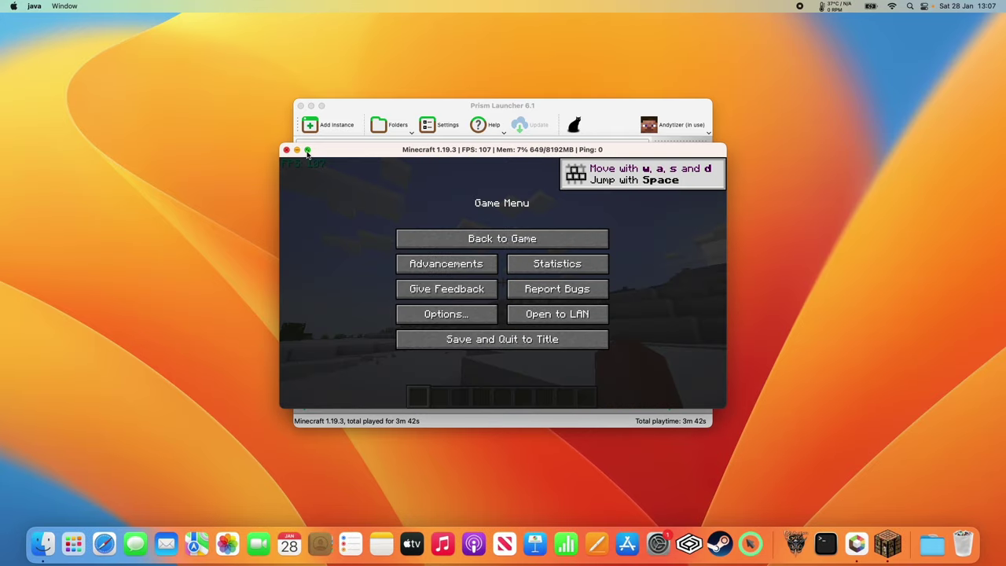
# Make Minecraft full screen and browse the Quality, Performance and Advanced video settings.
pyautogui.click(308, 150)
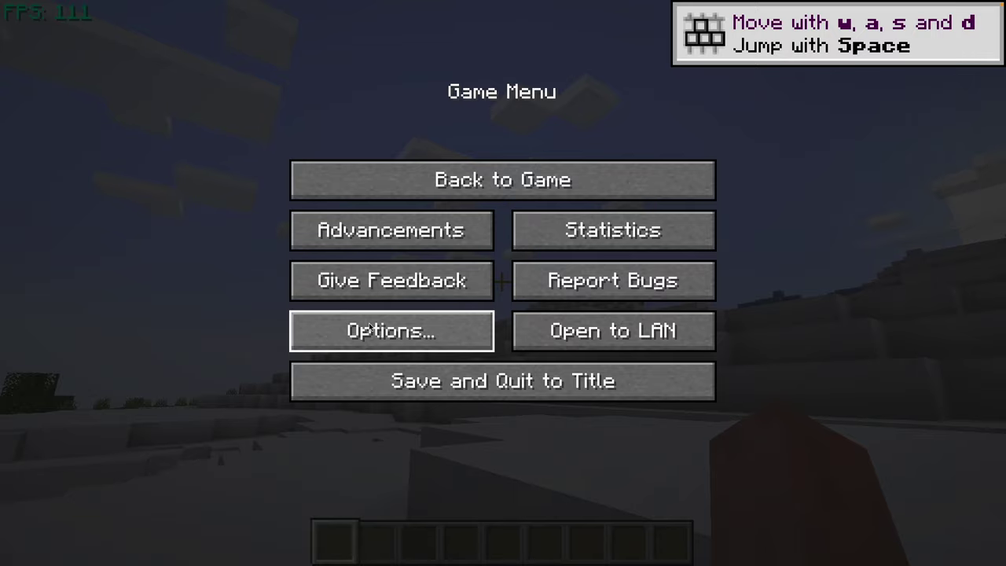
pyautogui.click(369, 329)
pyautogui.click(360, 238)
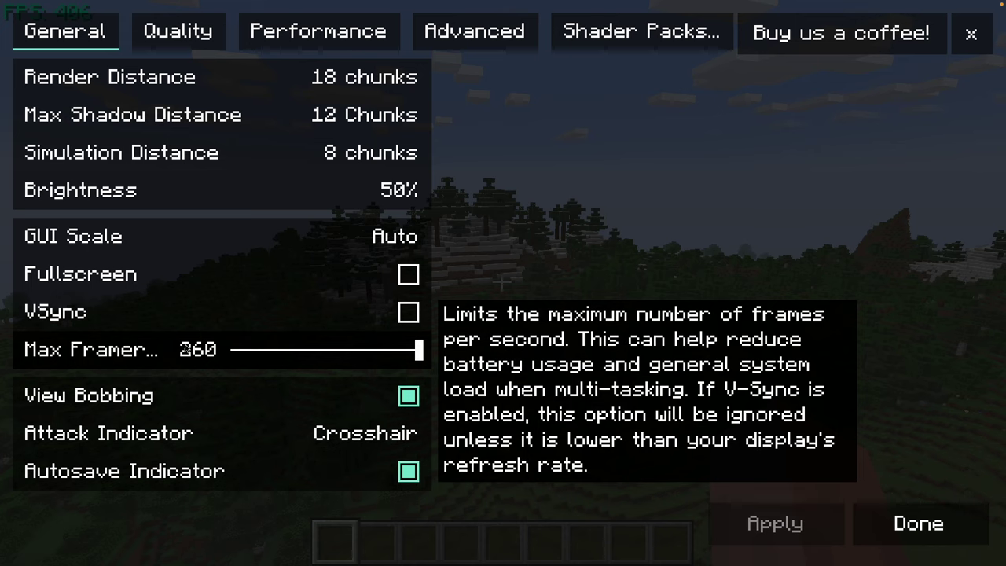
pyautogui.click(177, 31)
pyautogui.click(283, 39)
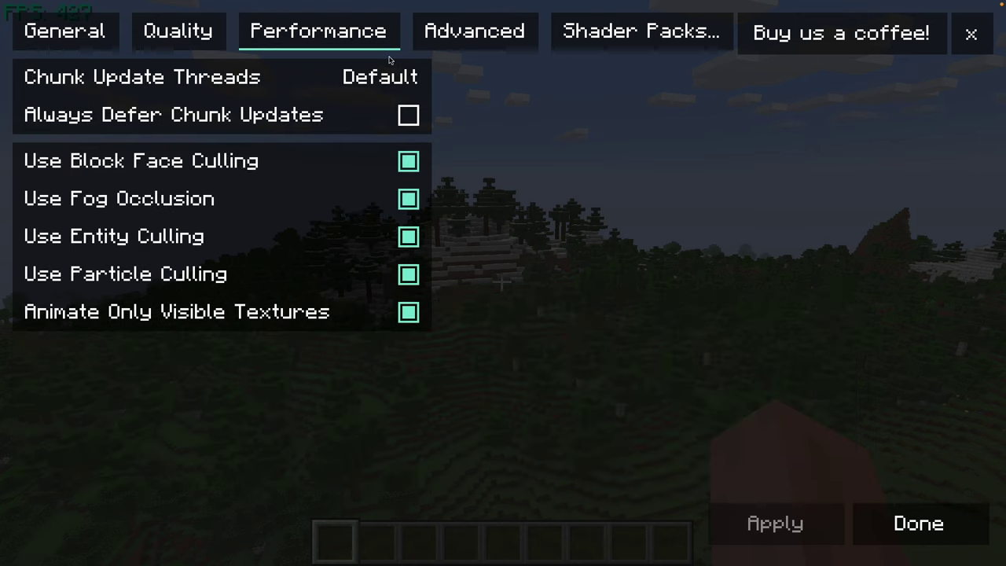
pyautogui.click(445, 41)
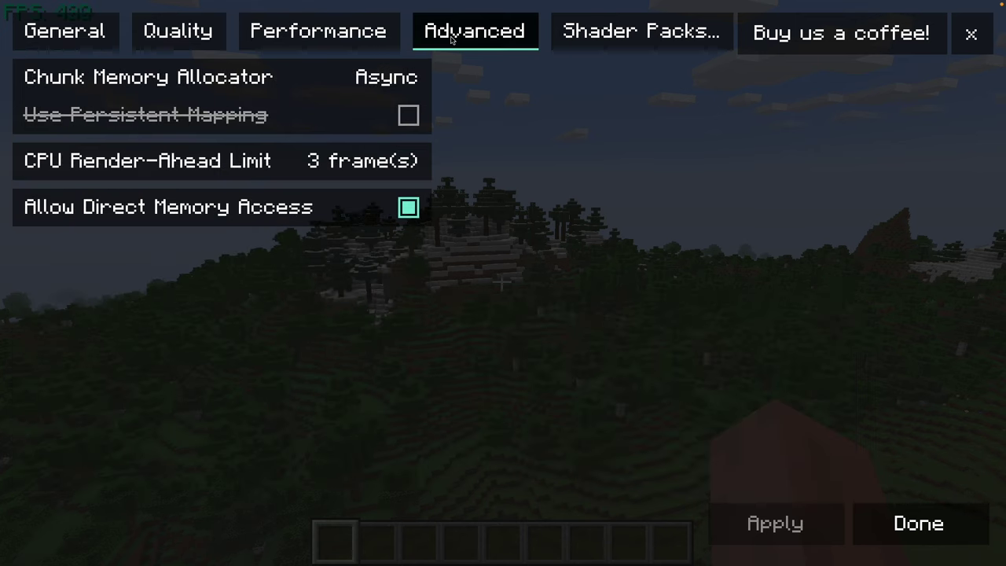
# Glance at the shader pack chooser, close the settings, resume the world, then pause again.
pyautogui.click(610, 35)
pyautogui.click(689, 533)
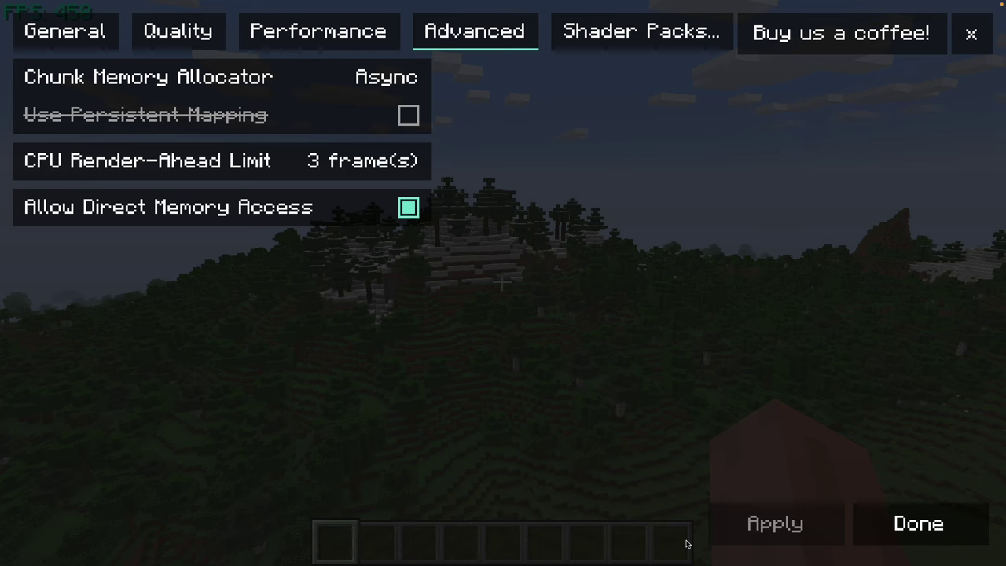
pyautogui.click(872, 535)
pyautogui.press('Escape')
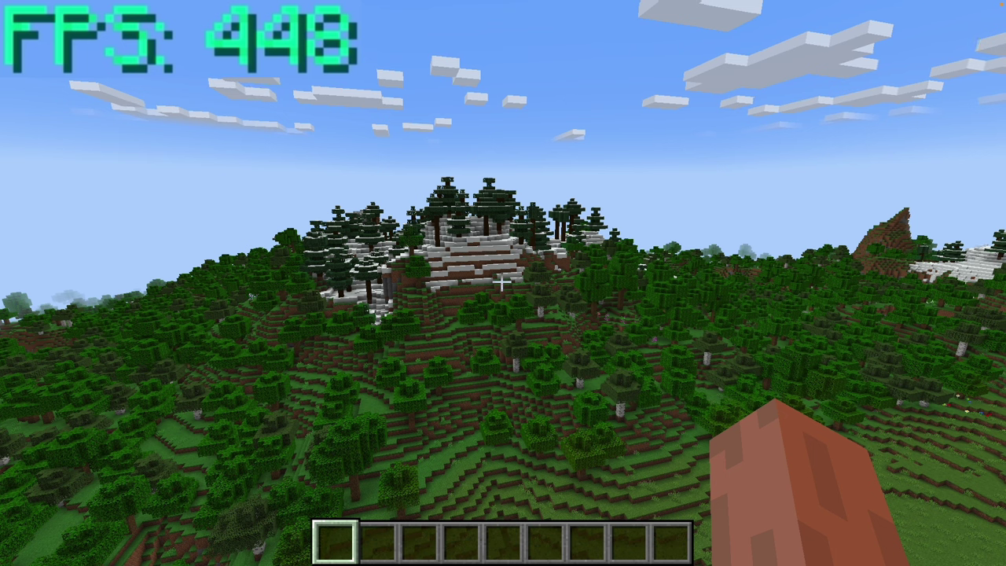
pyautogui.press('Escape')
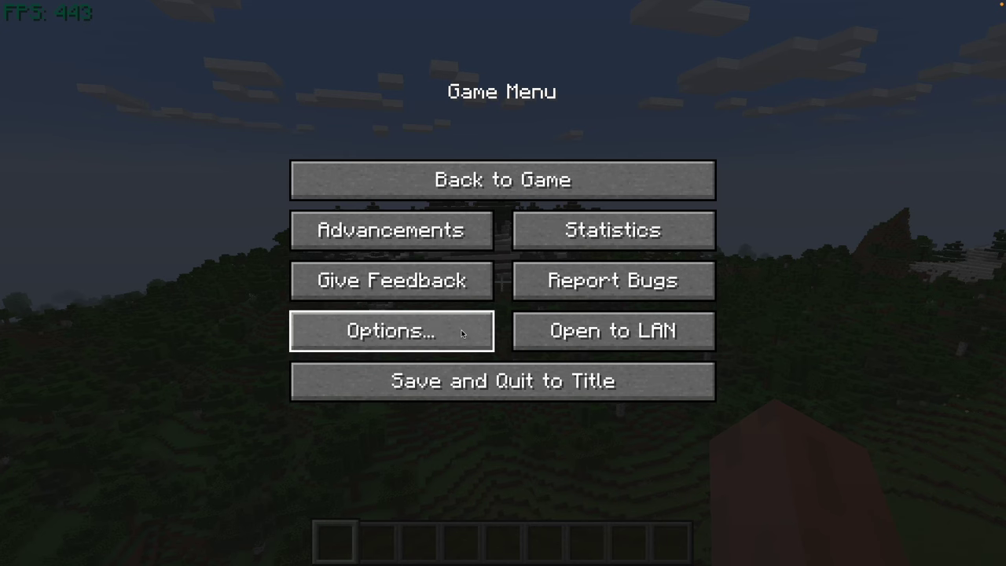
# Choose Sildur's Vibrant Shaders v1.50 High in Video Settings' Shader Packs and confirm with Done.
pyautogui.click(463, 333)
pyautogui.click(437, 238)
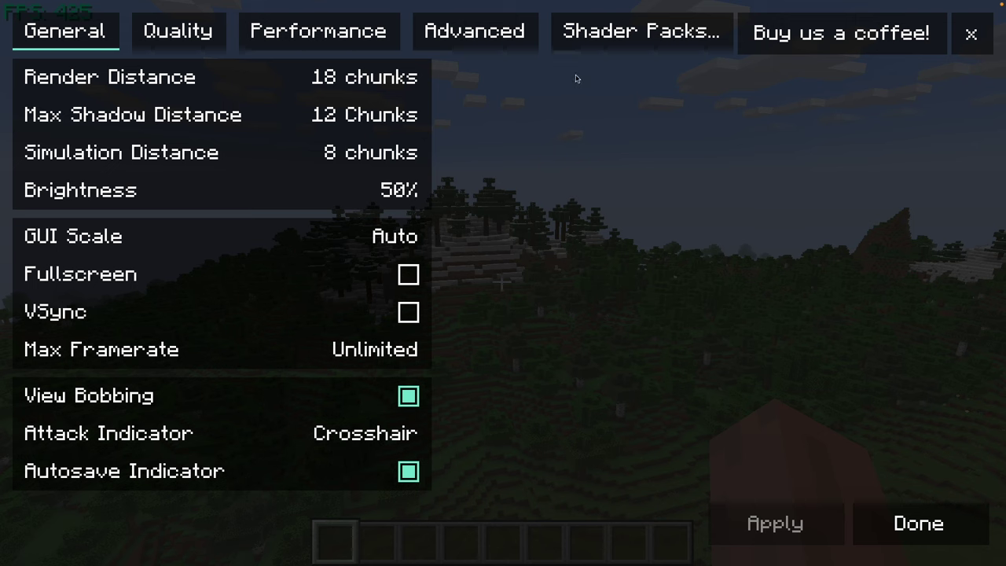
pyautogui.click(629, 33)
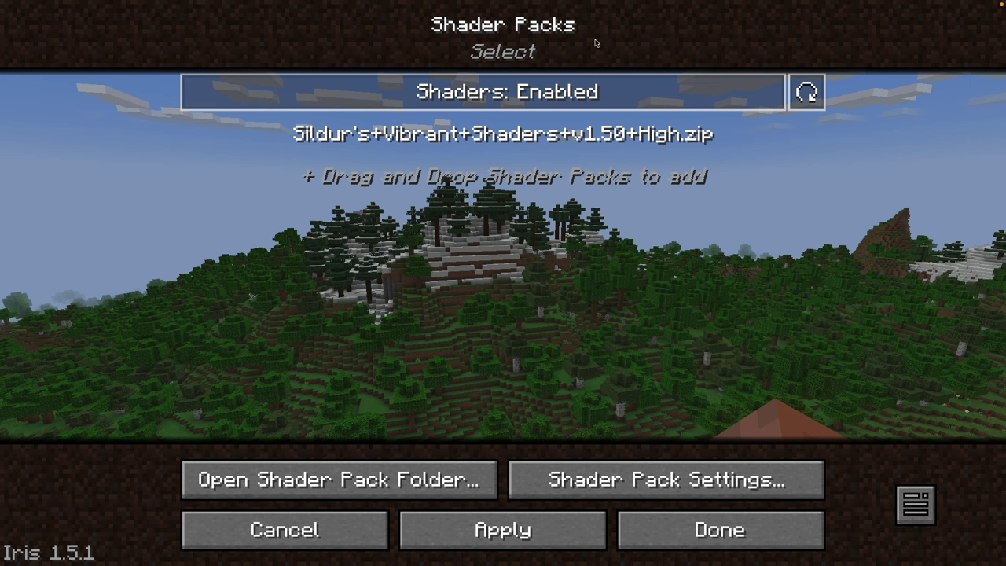
pyautogui.click(472, 142)
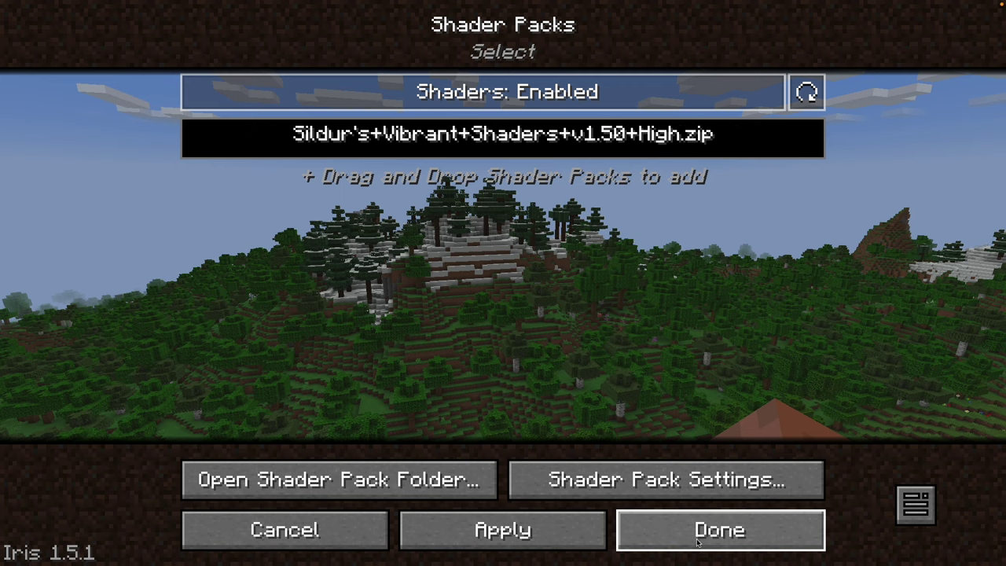
pyautogui.click(719, 530)
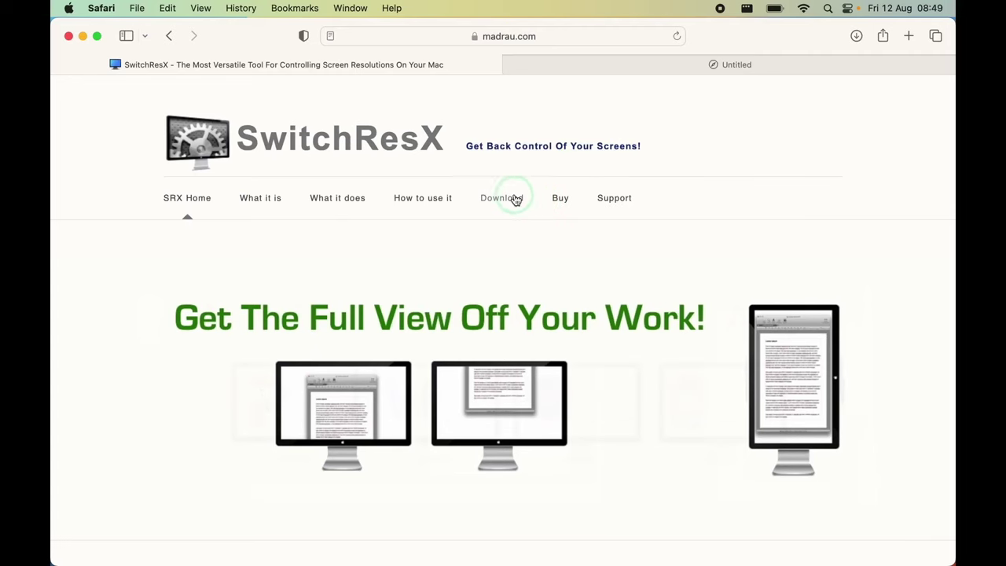
# Download the latest SwitchResX version from the madrau.com download page.
pyautogui.click(517, 199)
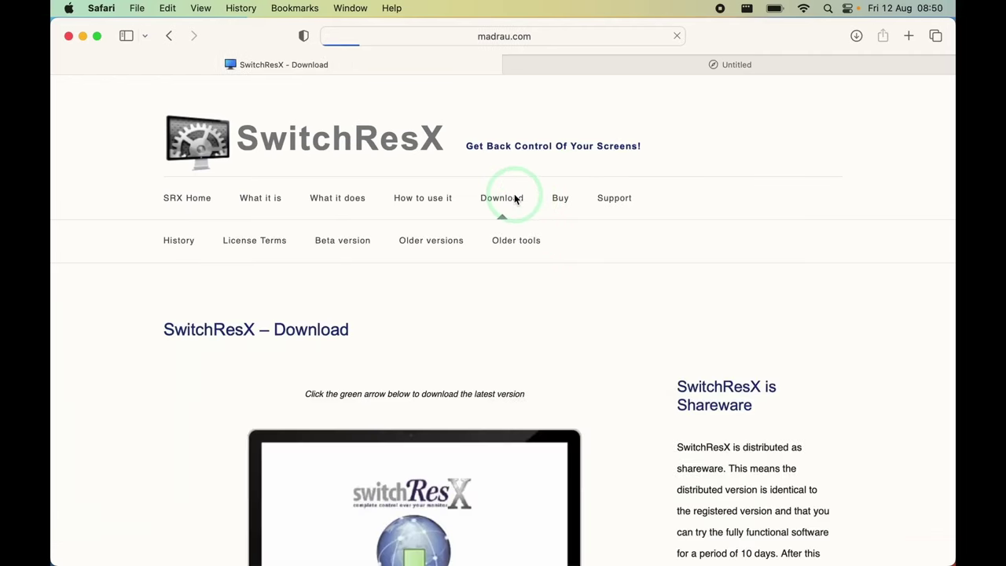
pyautogui.scroll(-5, 527, 359)
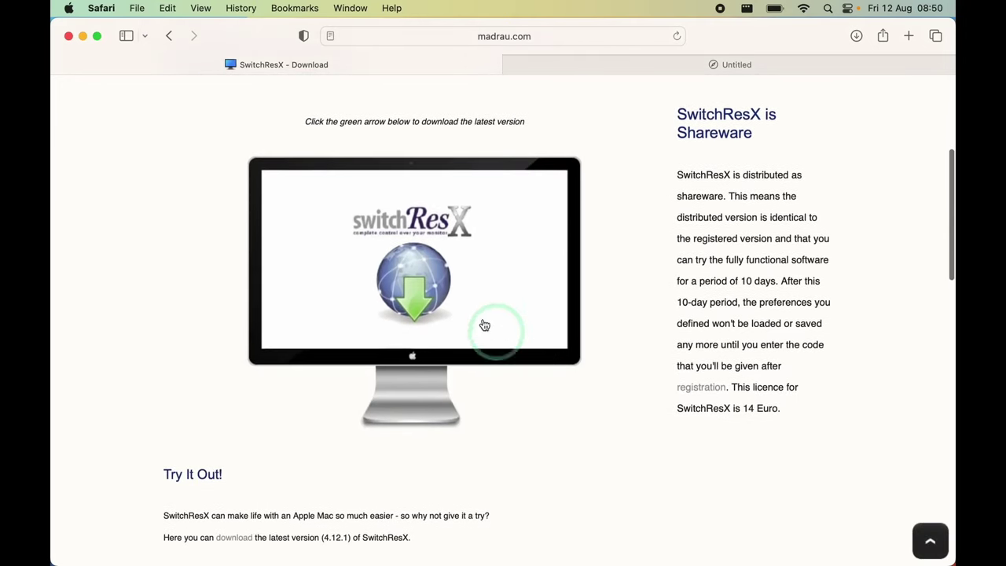
pyautogui.click(473, 309)
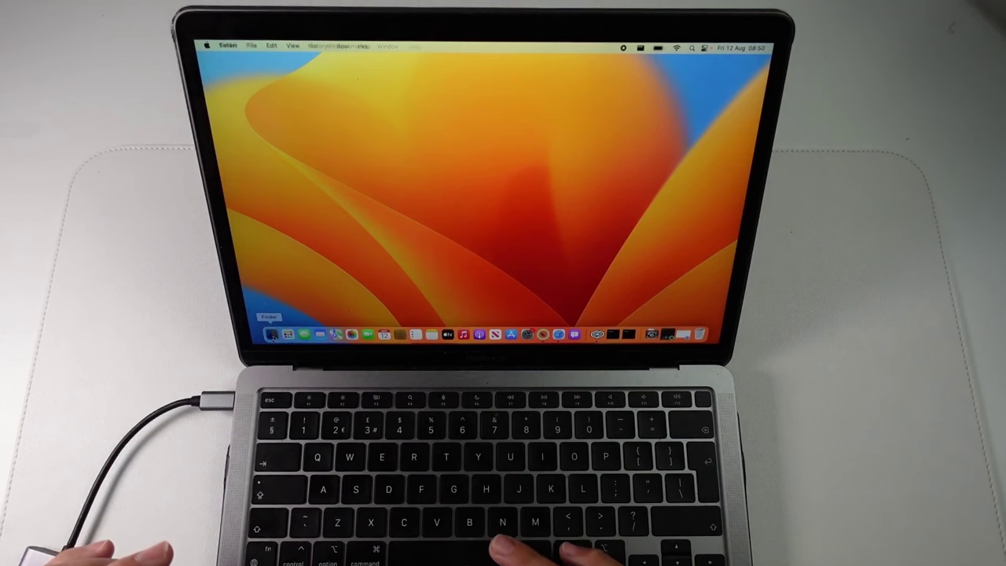
# Run the SwitchResX Installer from the Downloads folder and allow it to open.
pyautogui.click(272, 334)
pyautogui.click(327, 195)
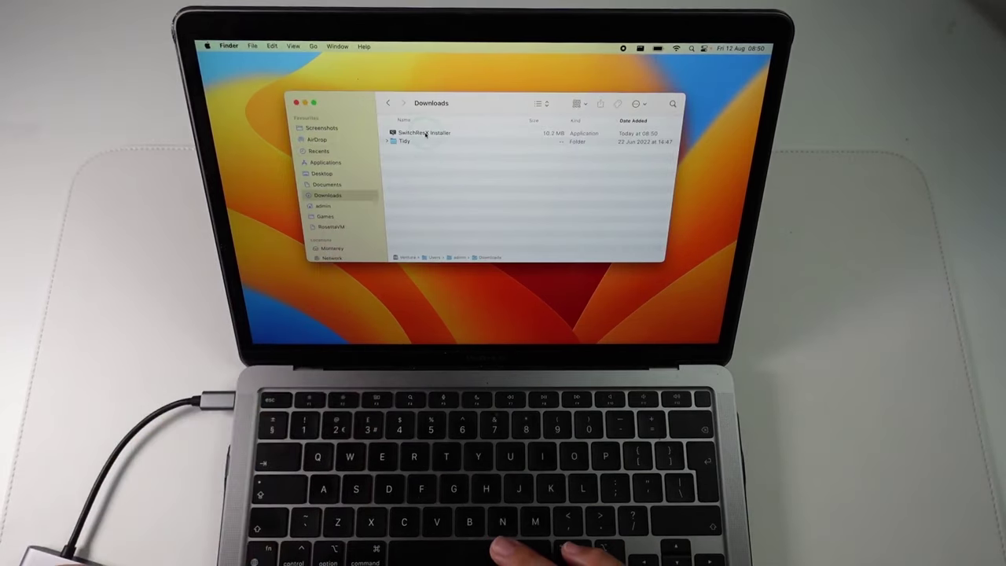
pyautogui.click(420, 132)
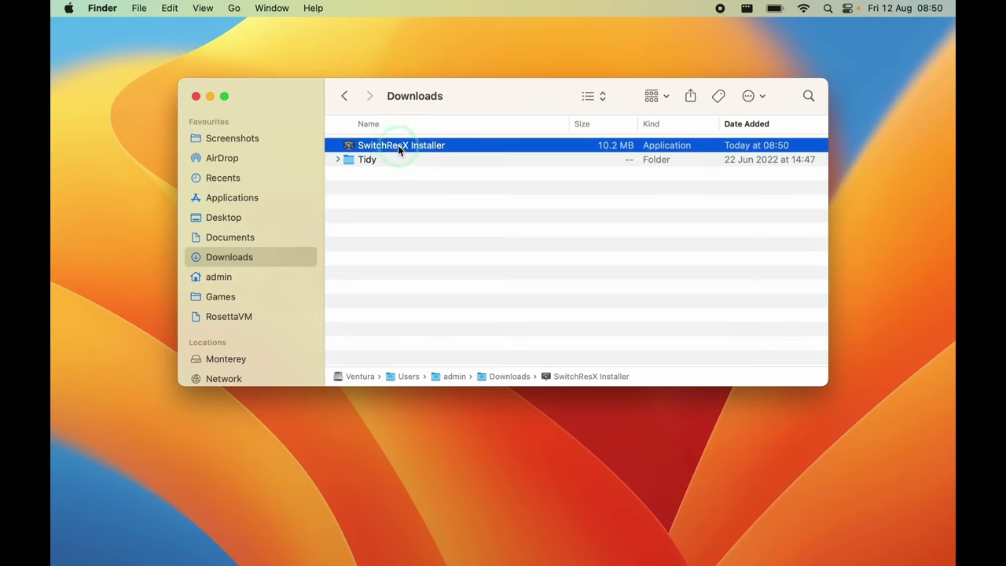
pyautogui.doubleClick(398, 145)
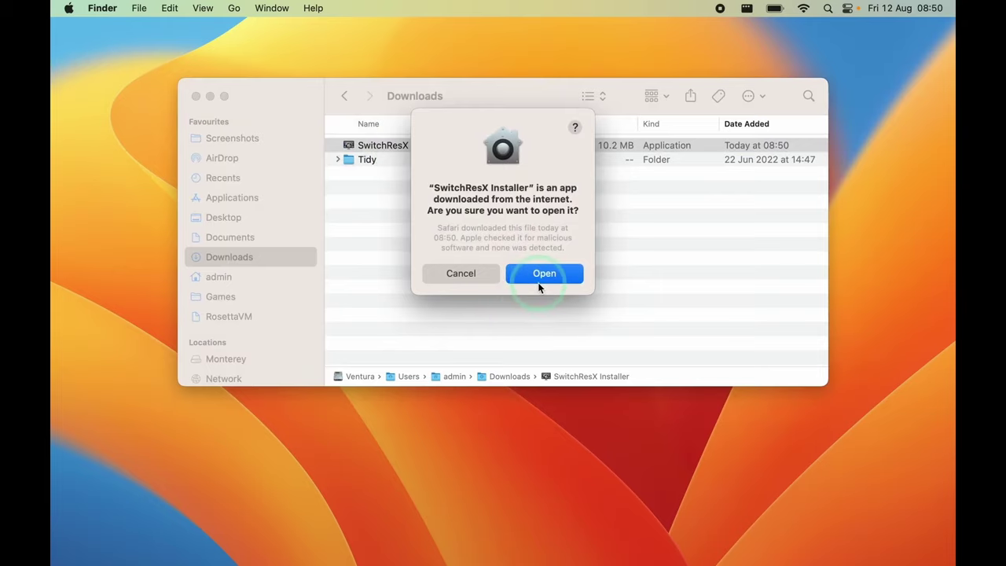
pyautogui.click(541, 275)
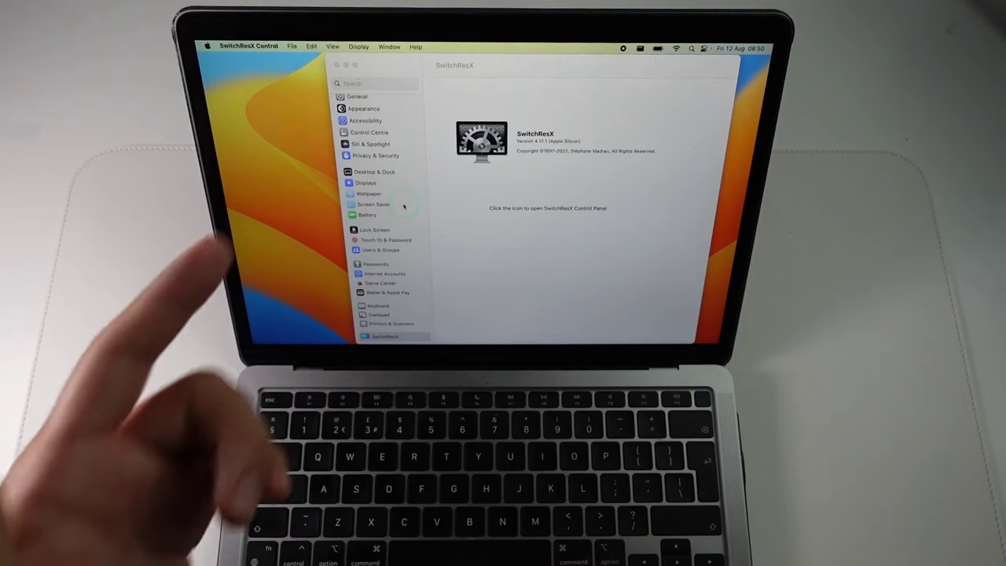
# Close and reopen System Settings from the Apple menu, then select the SwitchResX 4.12.1 pane.
pyautogui.click(399, 337)
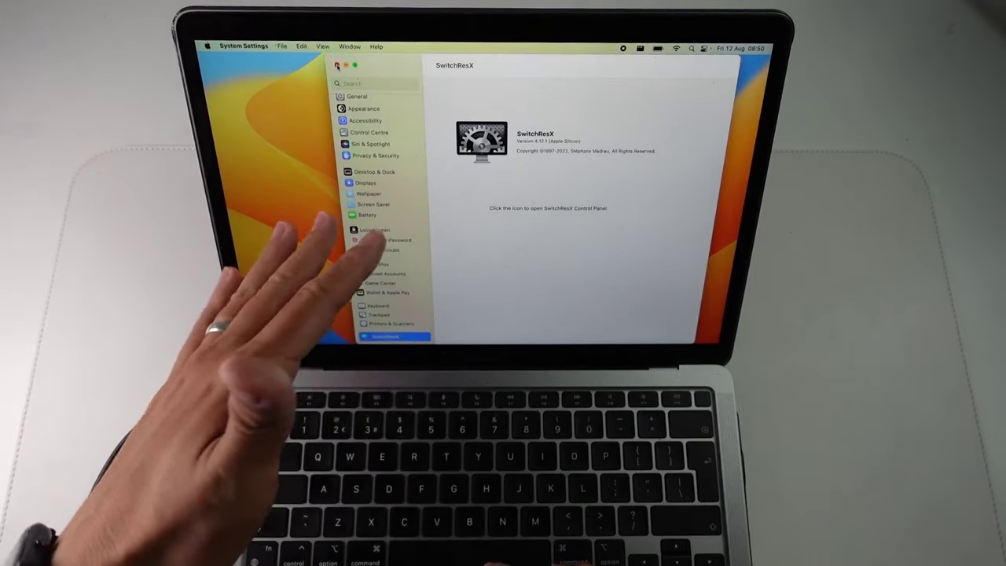
pyautogui.click(337, 65)
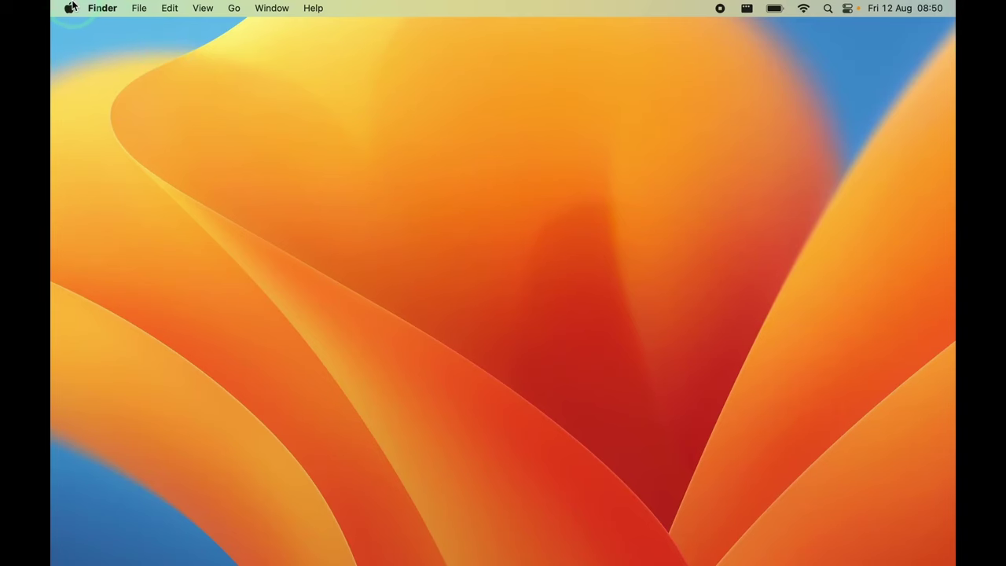
pyautogui.click(69, 8)
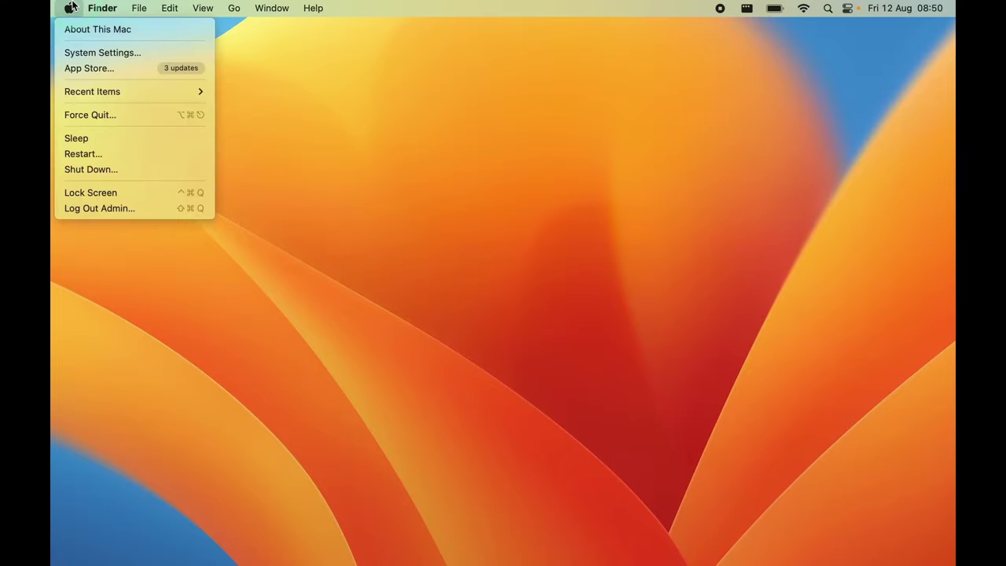
pyautogui.click(76, 50)
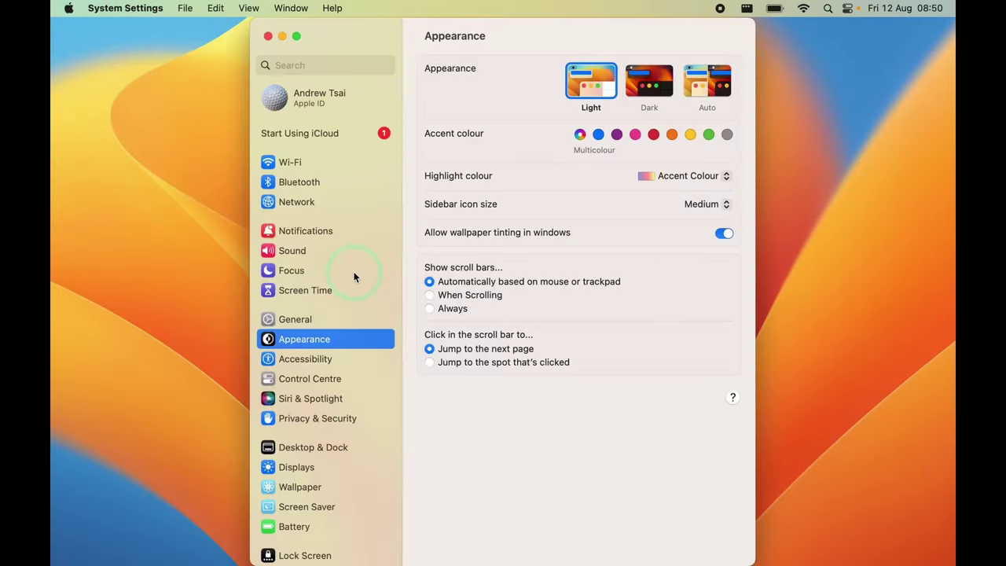
pyautogui.scroll(-10, 354, 277)
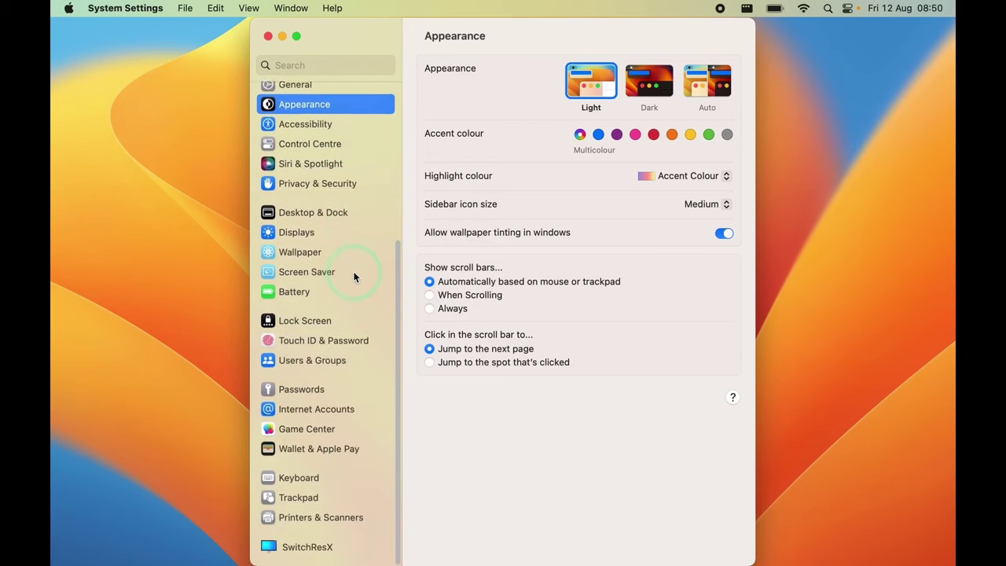
pyautogui.click(321, 553)
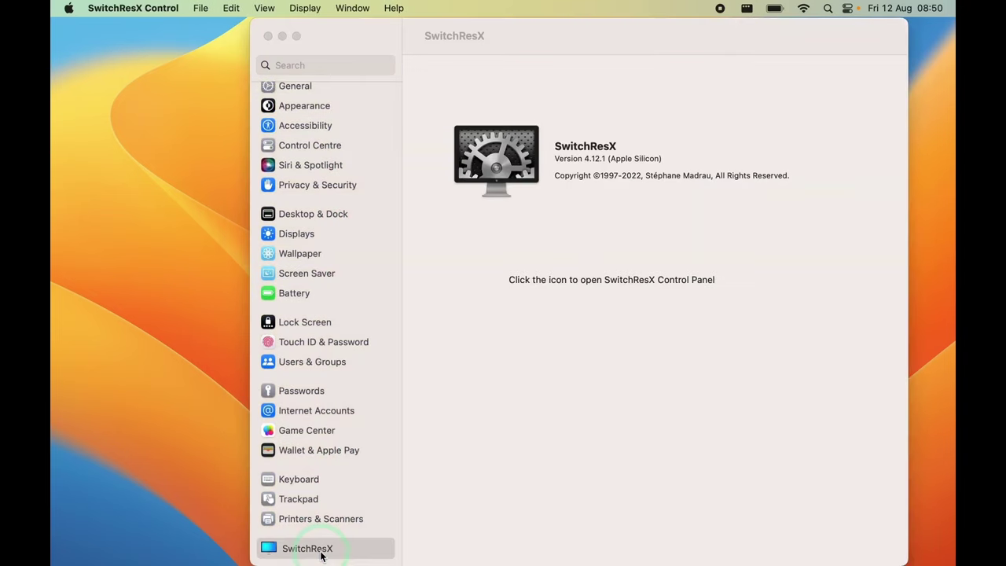